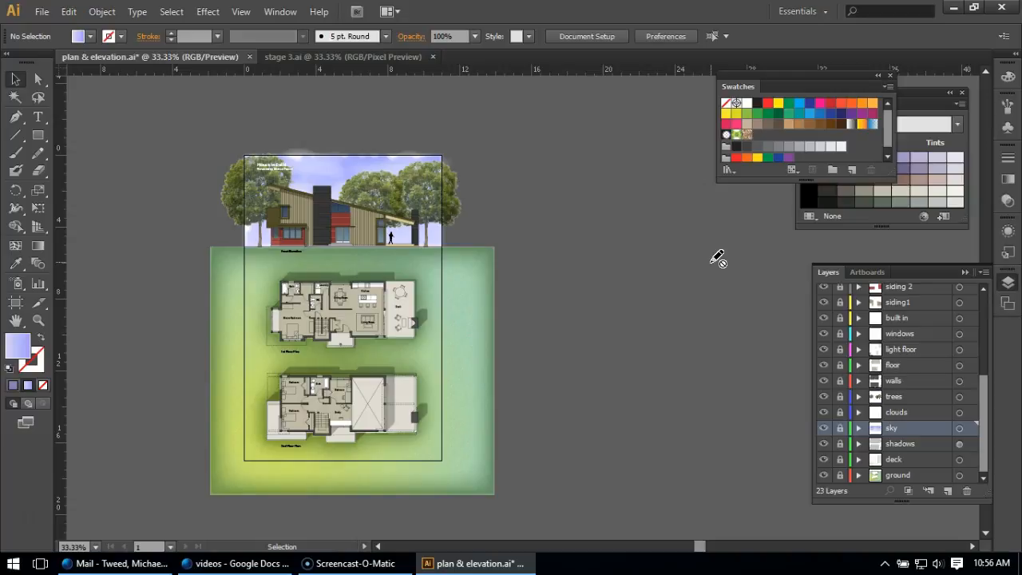
# Keep the sky layer locked and create a new layer directly above it.
pyautogui.click(841, 428)
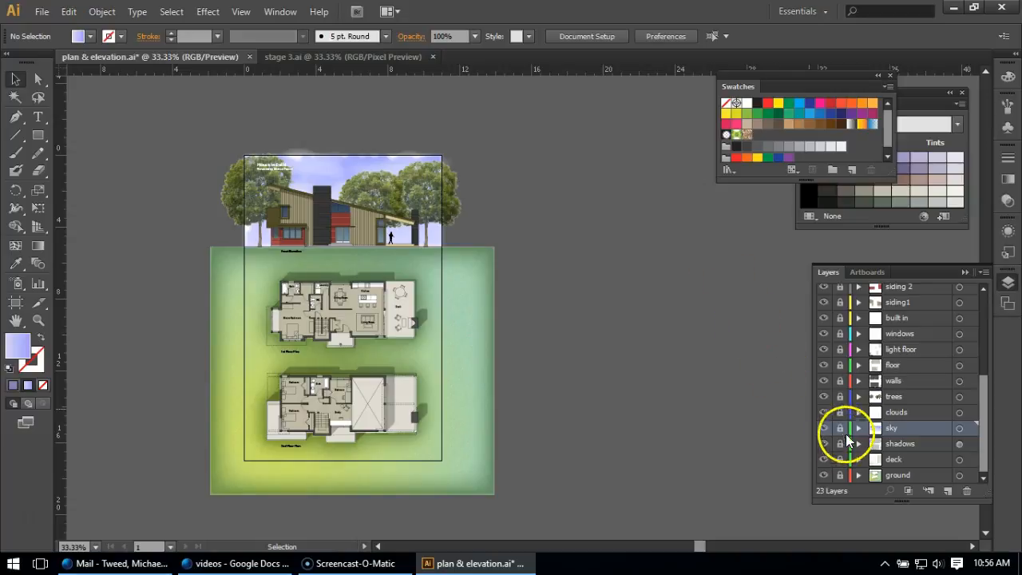
pyautogui.click(841, 428)
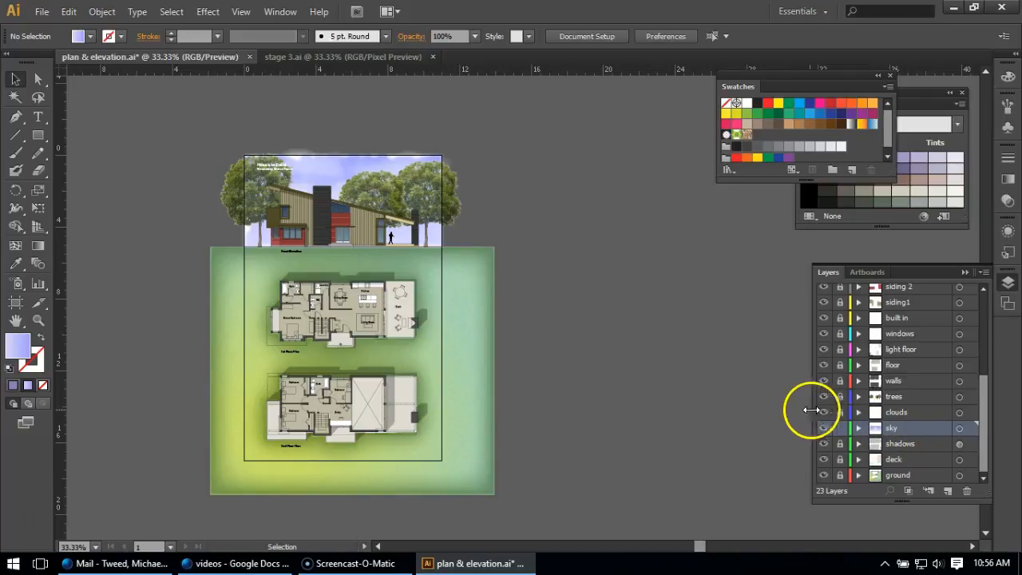
pyautogui.click(840, 428)
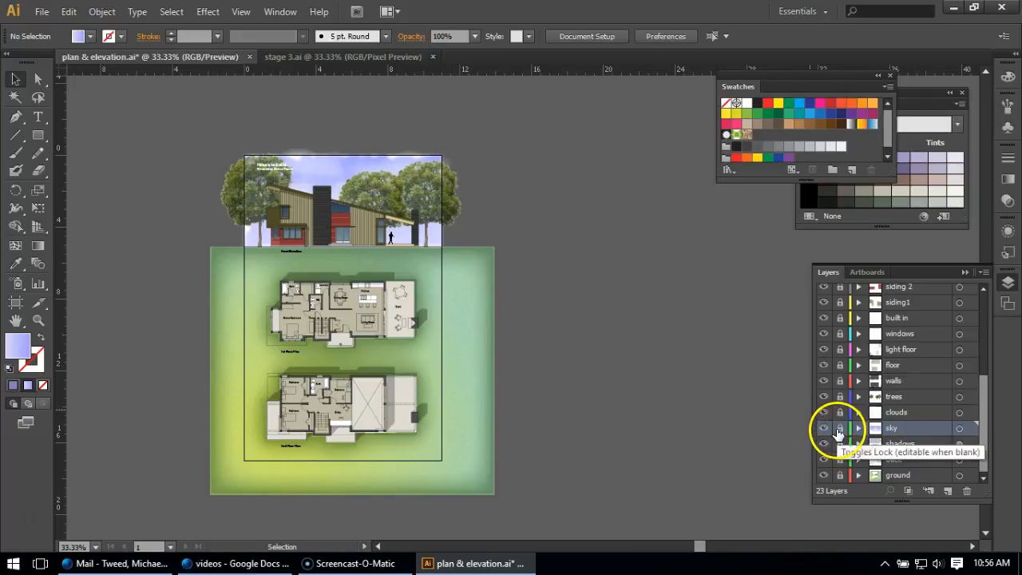
pyautogui.click(950, 489)
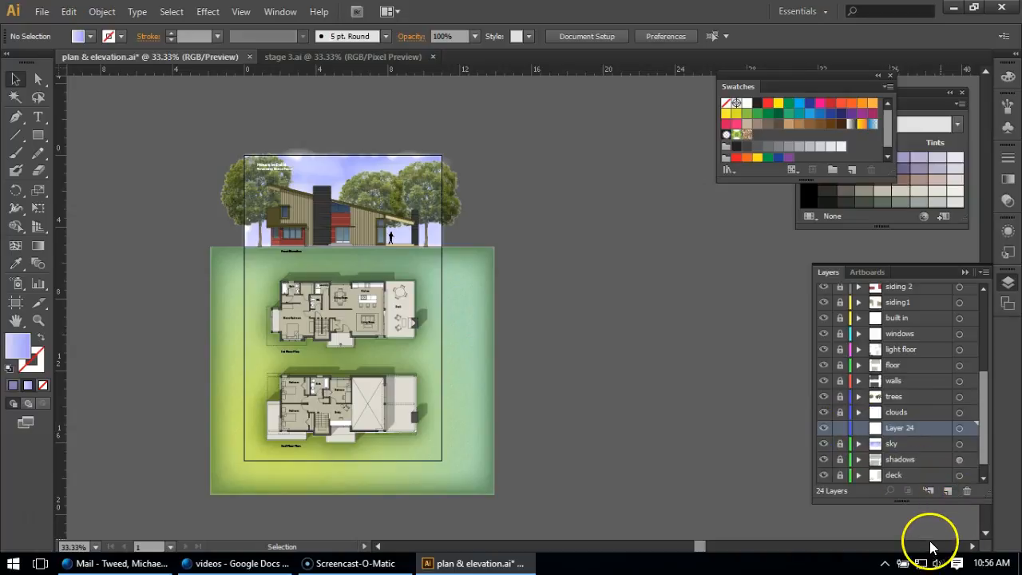
# Hide the clouds layer and rename the new layer as sky 2.
pyautogui.click(823, 412)
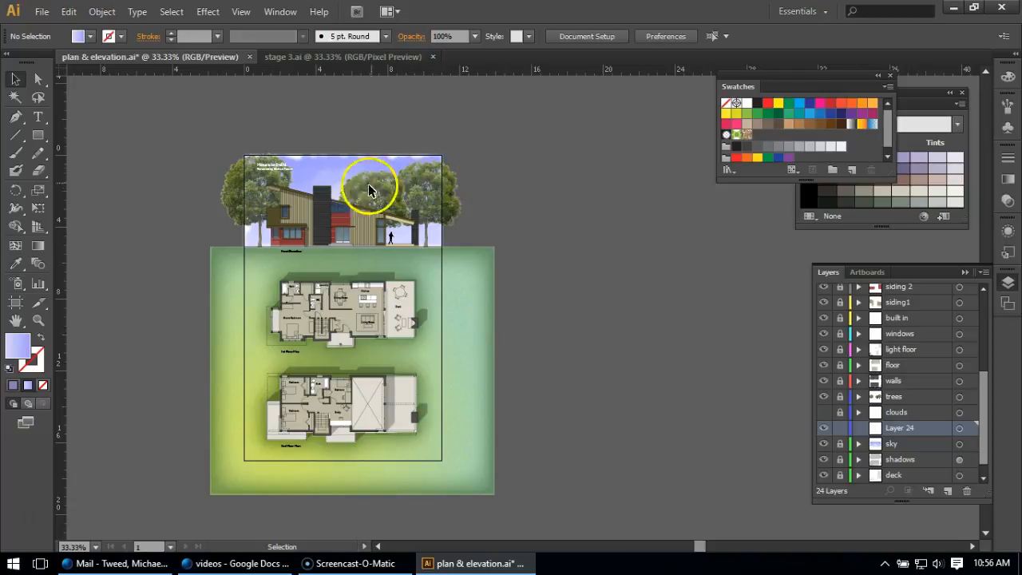
pyautogui.doubleClick(904, 428)
pyautogui.write('sky 2')
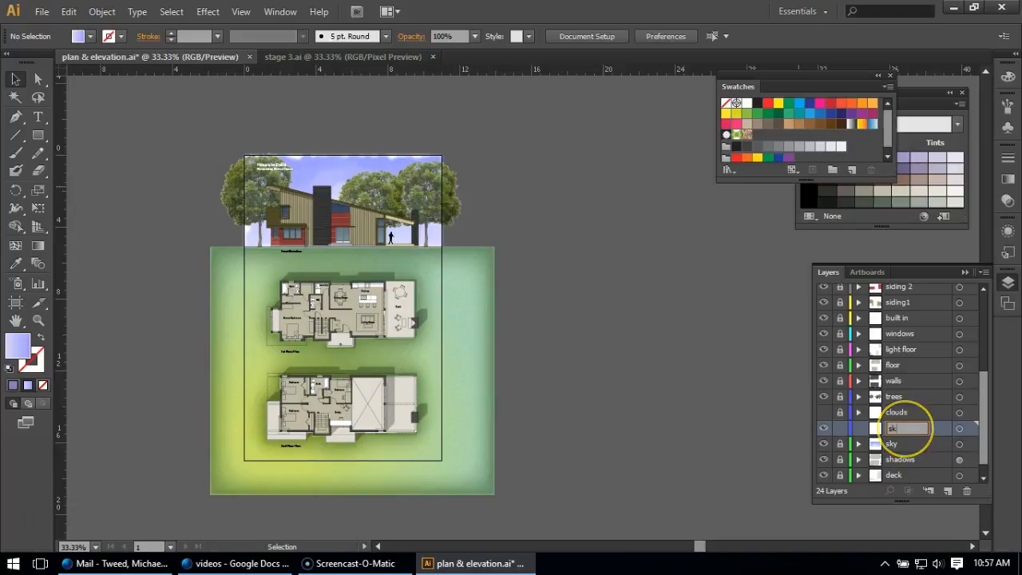
pyautogui.click(936, 432)
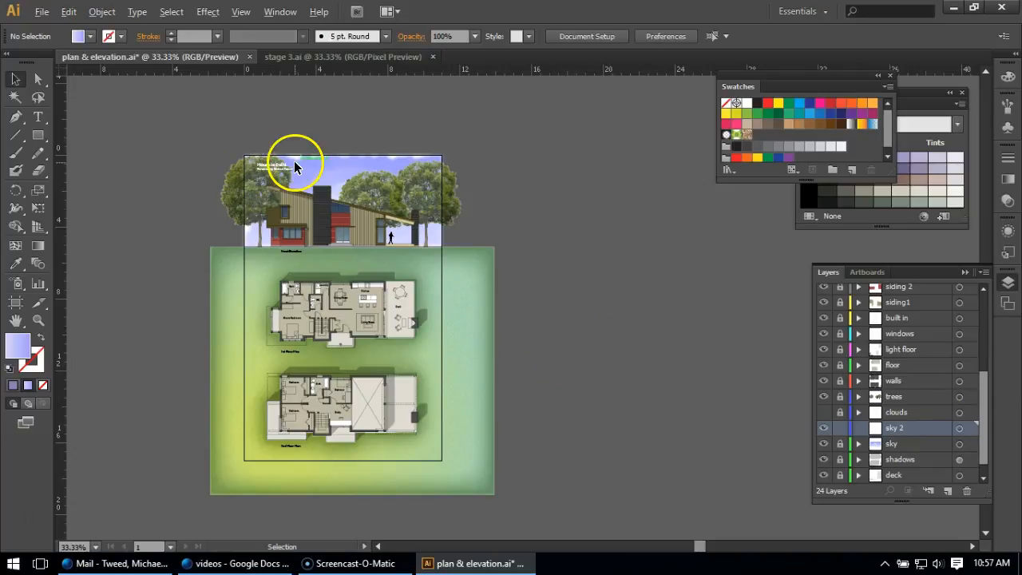
# Change the fill from a gradient to a solid dark purple, 482E66.
pyautogui.scroll(2, 293, 161)
pyautogui.click(13, 386)
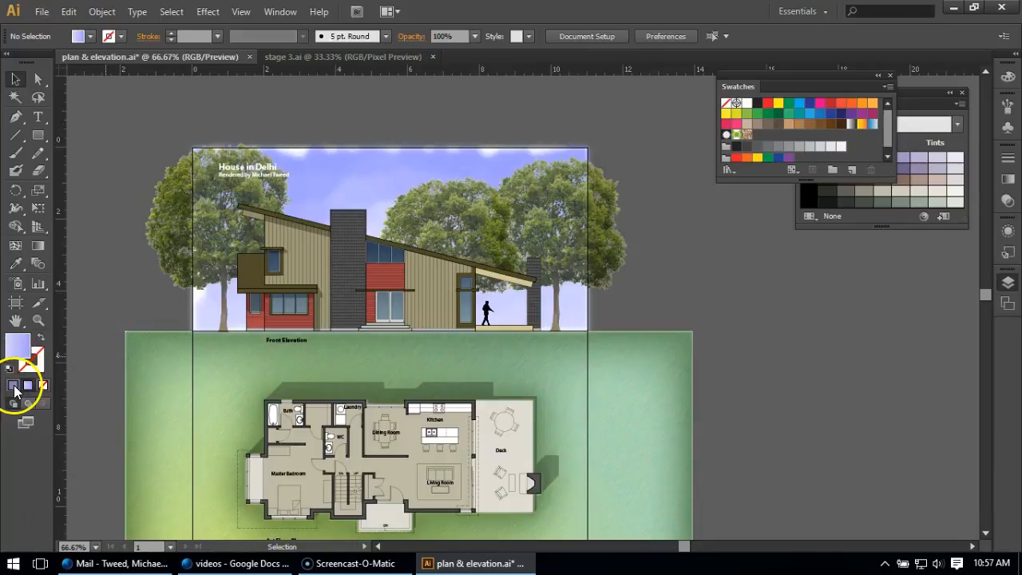
pyautogui.click(16, 343)
pyautogui.doubleClick(16, 344)
pyautogui.moveTo(763, 226)
pyautogui.mouseDown()
pyautogui.moveTo(761, 242)
pyautogui.moveTo(741, 235)
pyautogui.mouseUp()
pyautogui.moveTo(841, 186); pyautogui.dragTo(838, 187)
pyautogui.moveTo(759, 245); pyautogui.dragTo(729, 246)
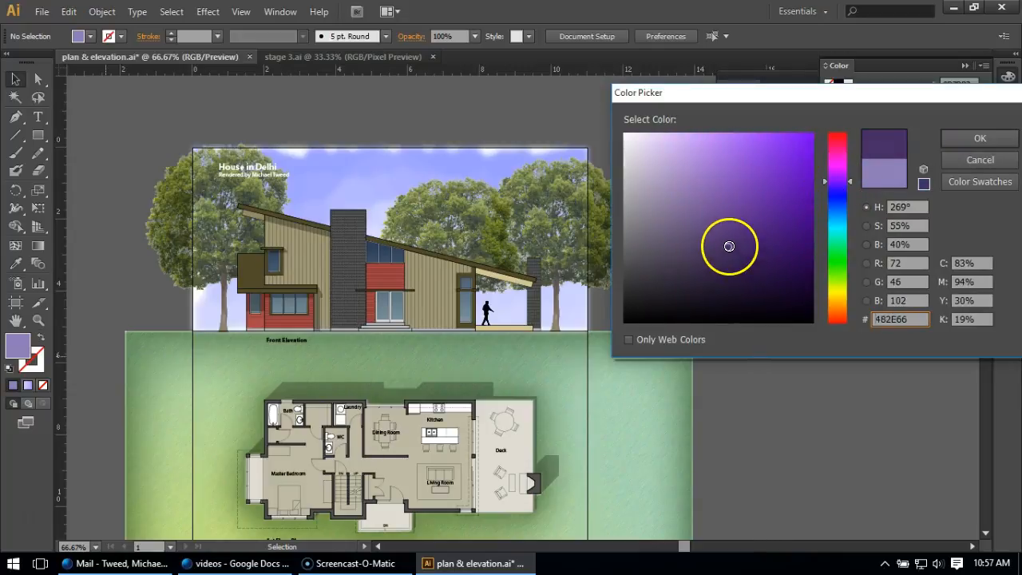
pyautogui.click(978, 139)
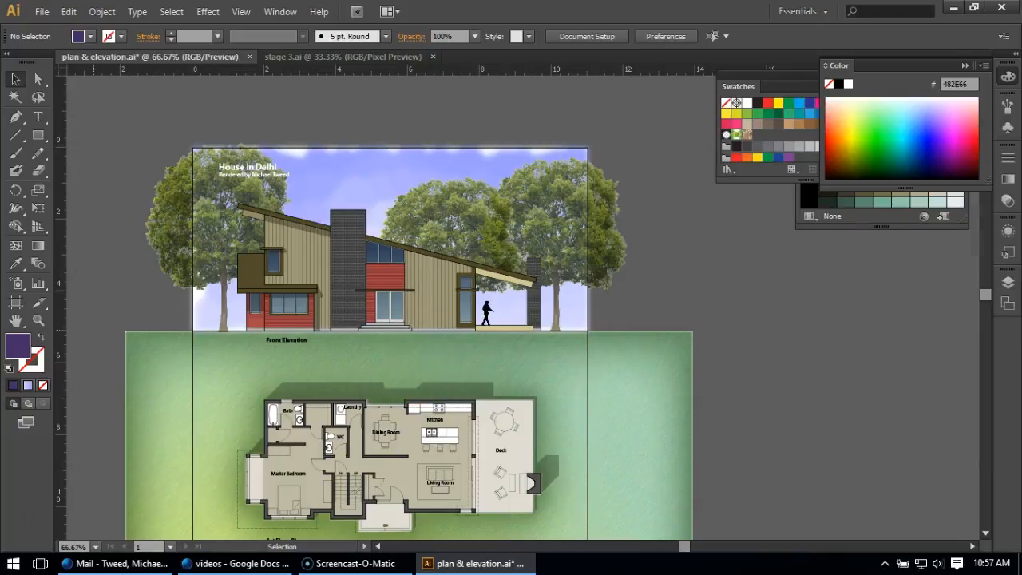
# Draw a rectangle over the elevation's sky, spanning the artboard width from its upper edge down to the ground line.
pyautogui.click(40, 138)
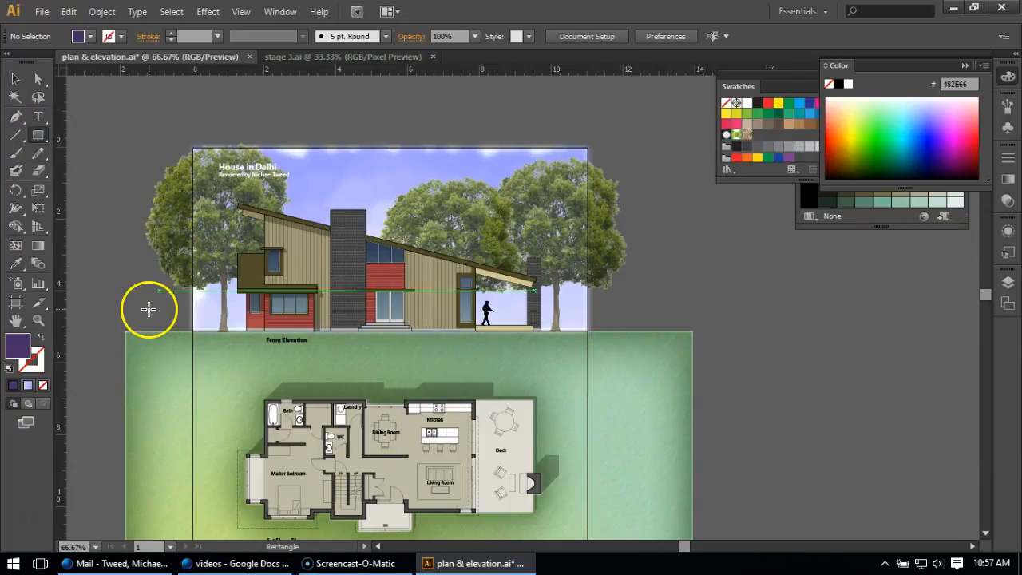
pyautogui.moveTo(195, 146); pyautogui.dragTo(589, 329)
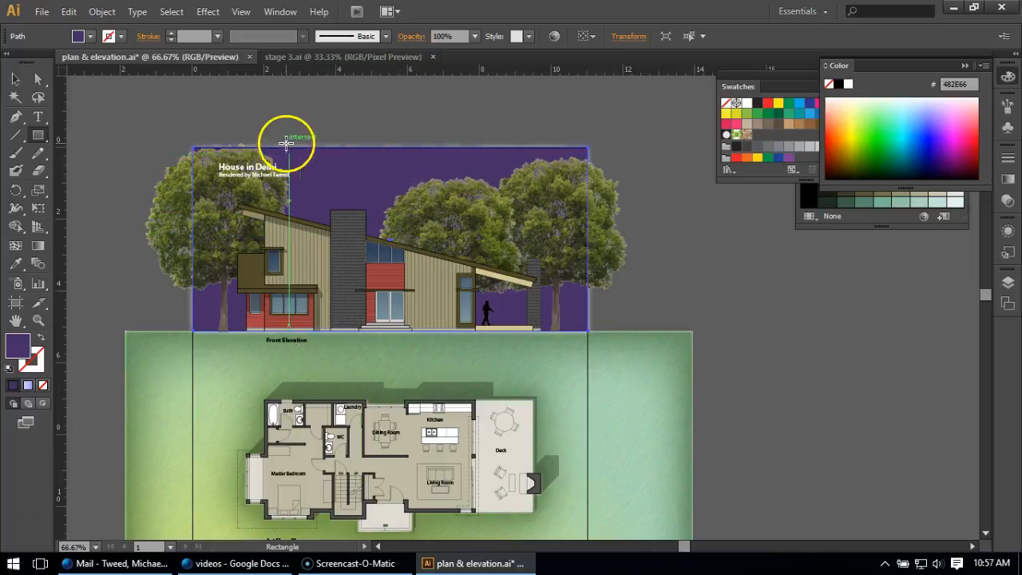
pyautogui.click(15, 79)
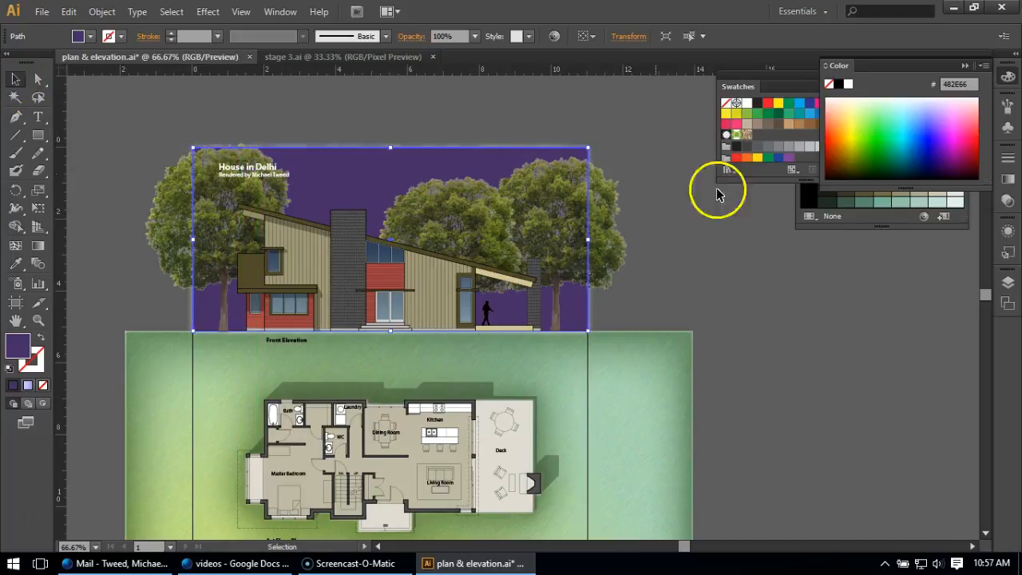
# Make an opacity mask for the purple sky rectangle, turn off Clip, and enter mask editing.
pyautogui.click(1008, 200)
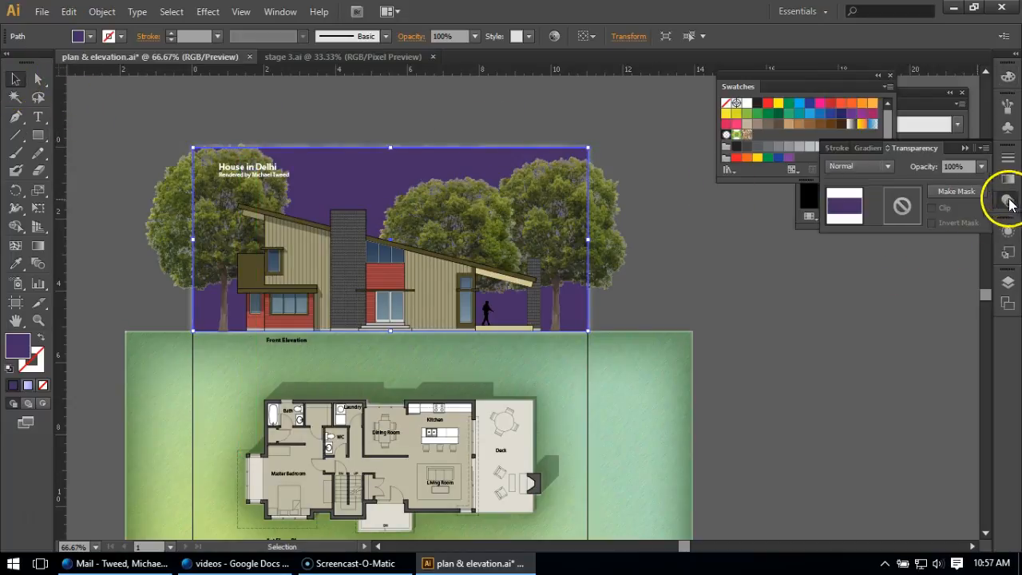
pyautogui.click(944, 192)
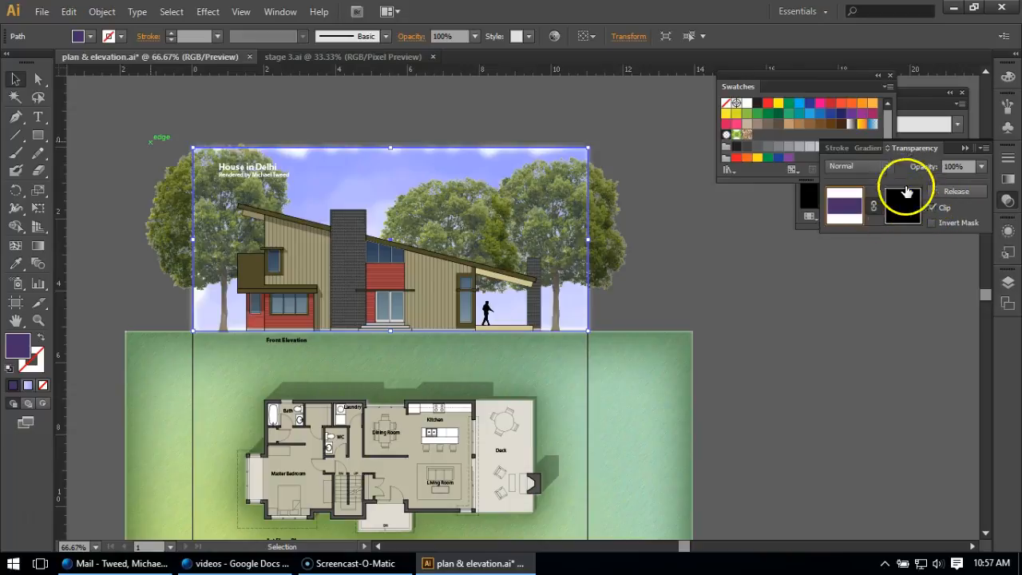
pyautogui.click(907, 217)
pyautogui.click(901, 214)
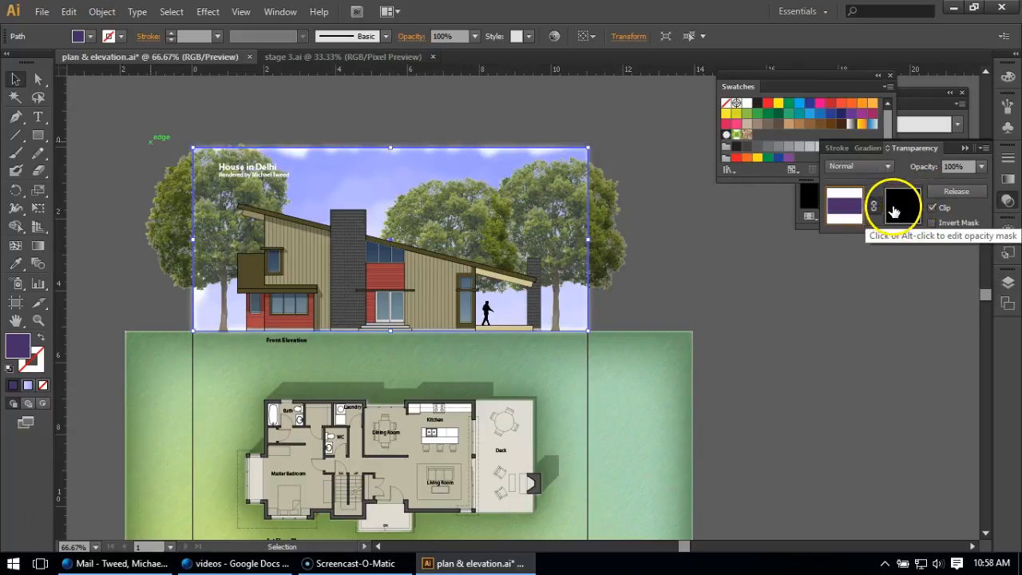
pyautogui.click(905, 206)
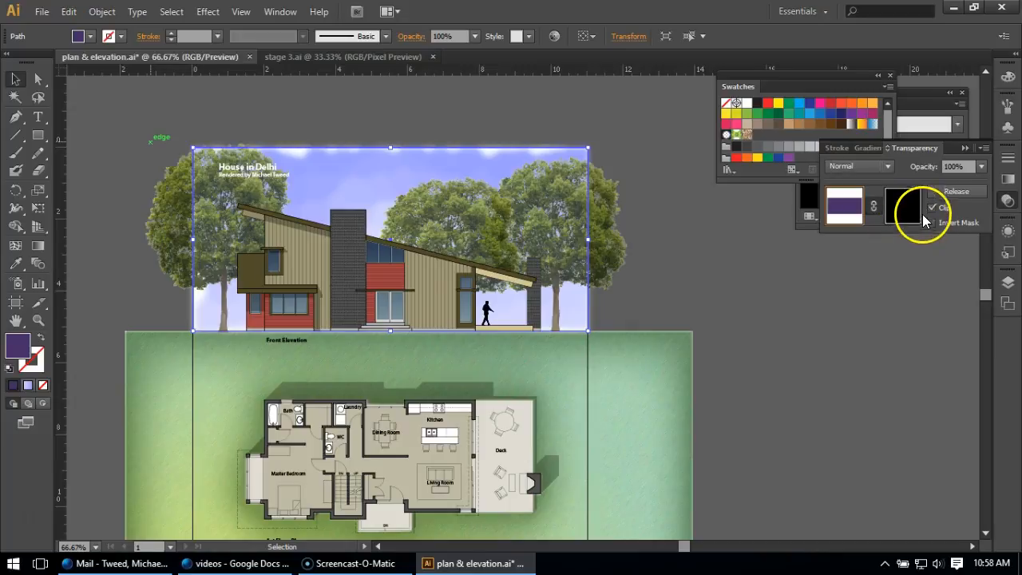
pyautogui.click(933, 208)
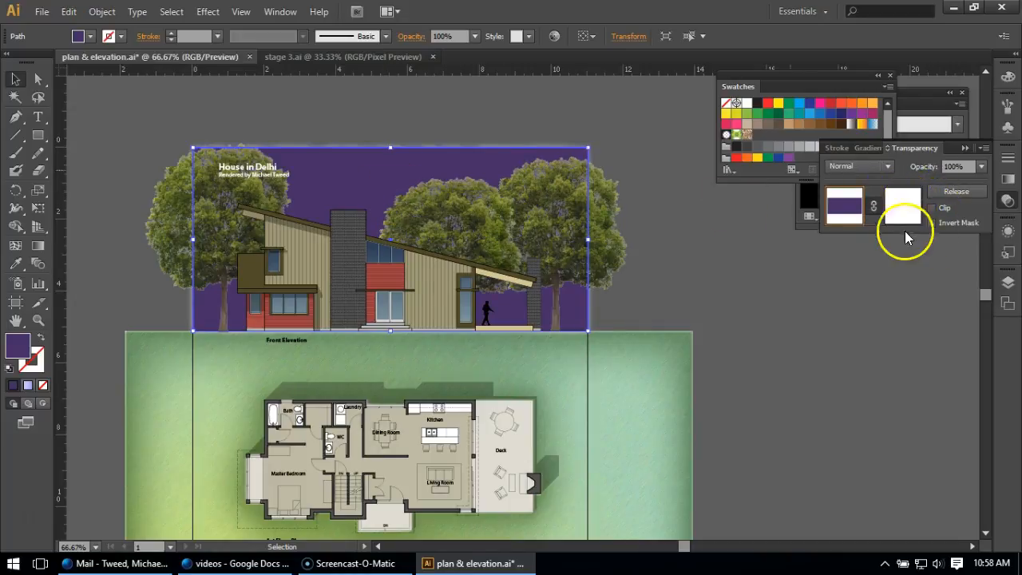
pyautogui.click(897, 221)
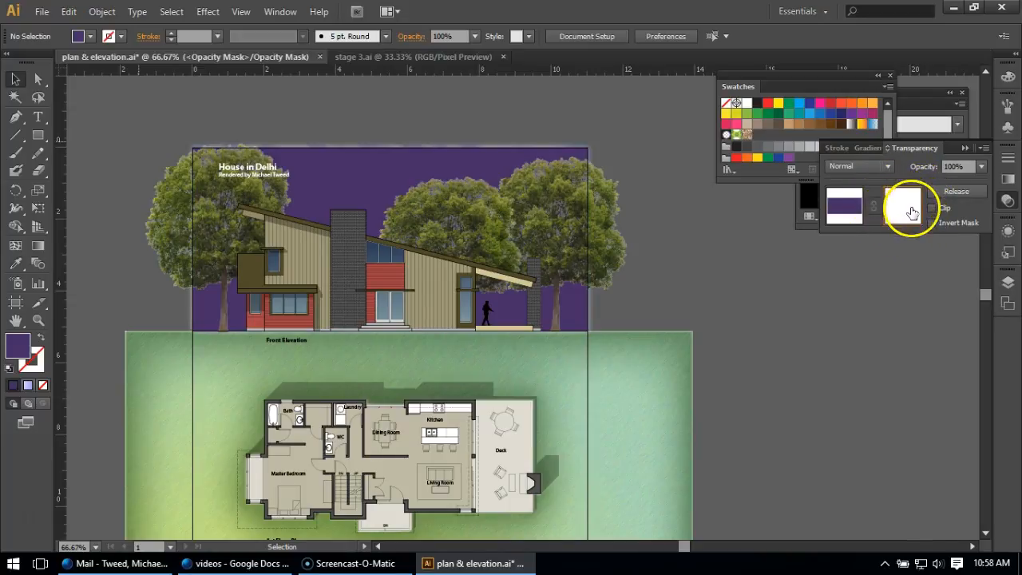
# Set the fill to black 000000 and draw a small square in the mask just above the chimney.
pyautogui.doubleClick(21, 351)
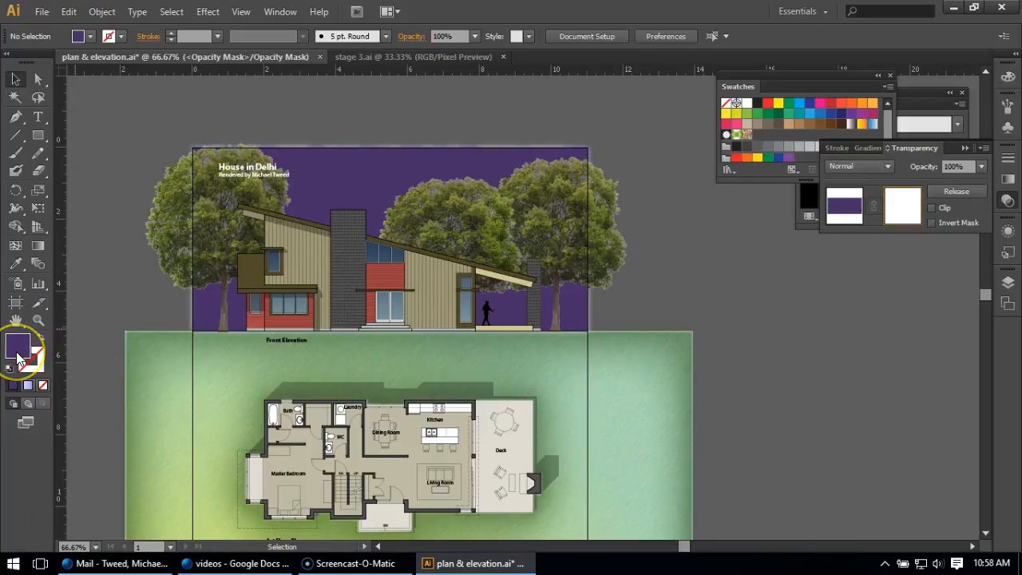
pyautogui.click(701, 323)
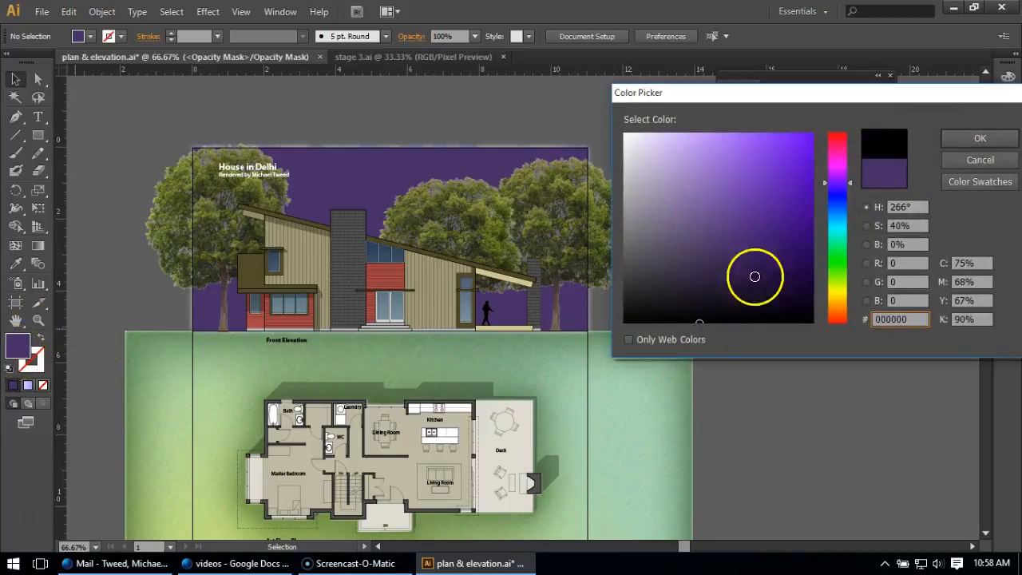
pyautogui.click(968, 138)
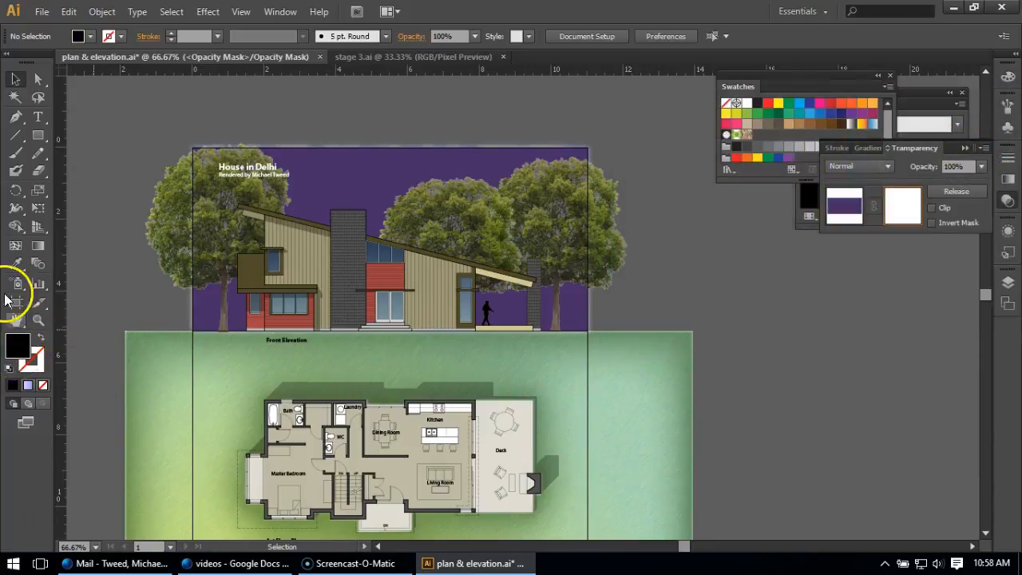
pyautogui.click(37, 135)
pyautogui.moveTo(313, 166); pyautogui.dragTo(349, 201)
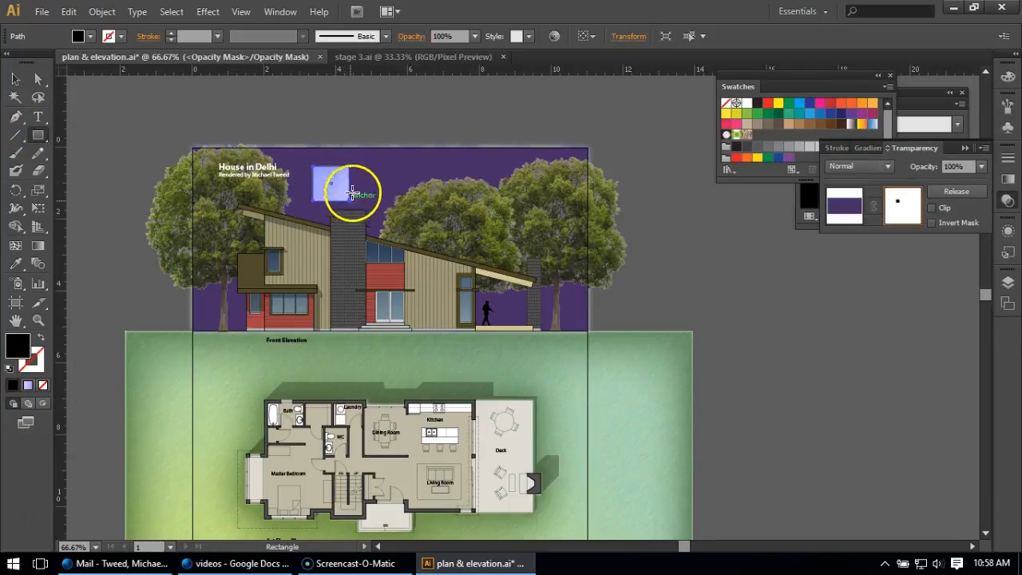
pyautogui.doubleClick(11, 348)
pyautogui.click(628, 221)
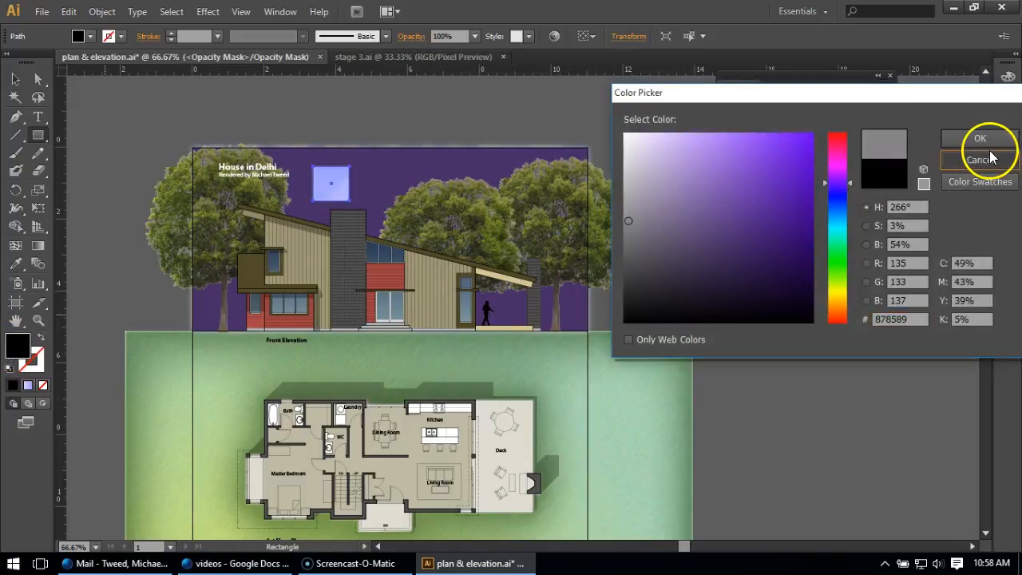
pyautogui.click(990, 159)
# Fill the mask square with mid grey, 9B9B9B.
pyautogui.doubleClick(14, 357)
pyautogui.click(617, 207)
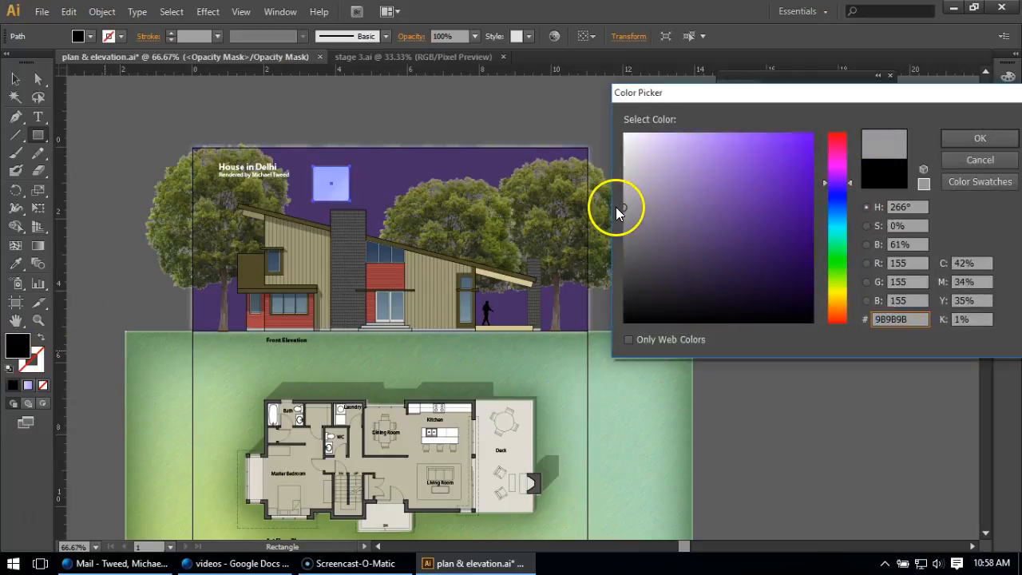
pyautogui.click(950, 134)
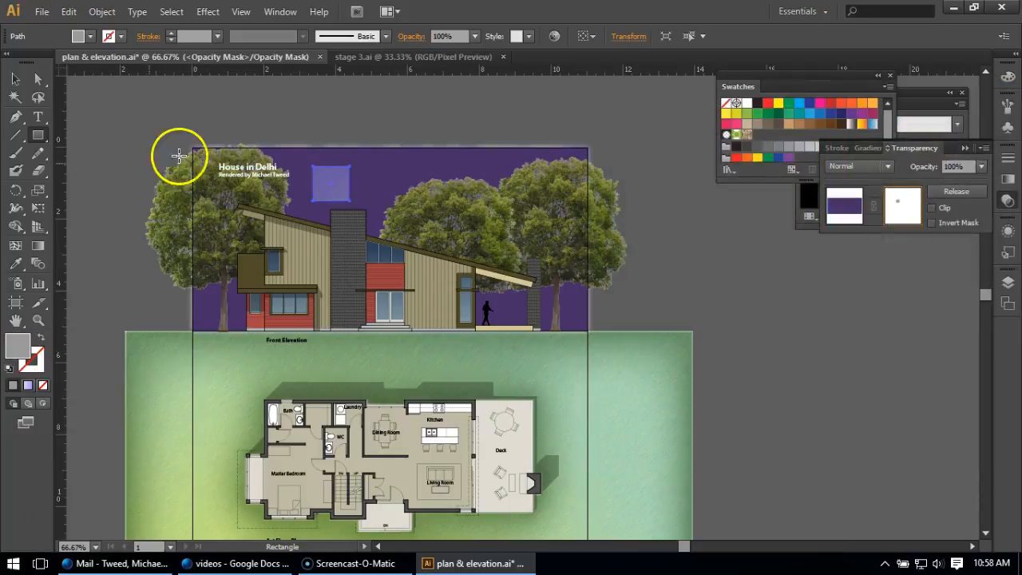
# Fill the mask square with white, FFFFFF.
pyautogui.press('v')
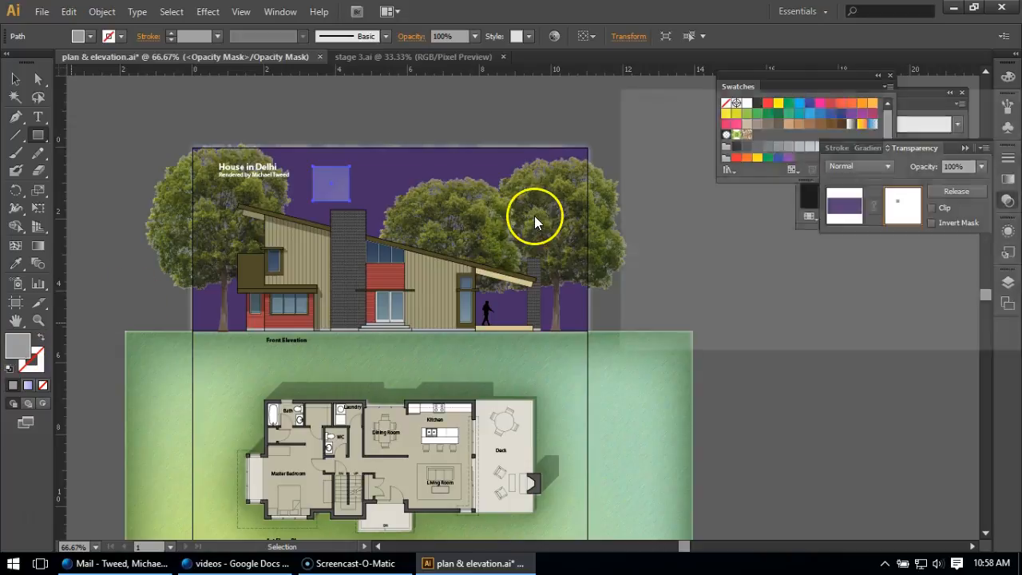
pyautogui.moveTo(626, 182); pyautogui.dragTo(611, 122)
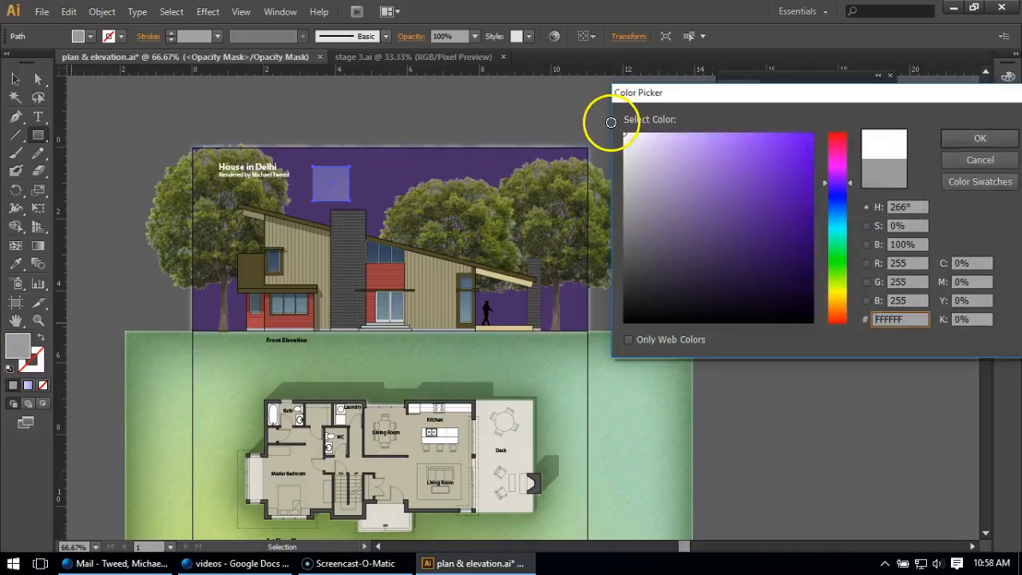
pyautogui.click(957, 136)
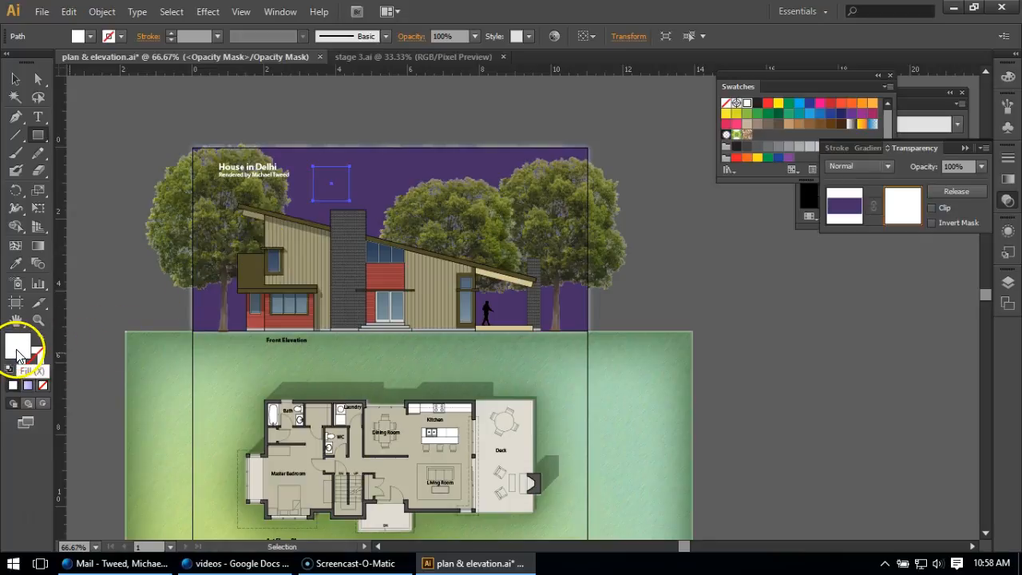
# Stretch the mask square on all four sides until it covers the entire purple sky rectangle.
pyautogui.click(15, 78)
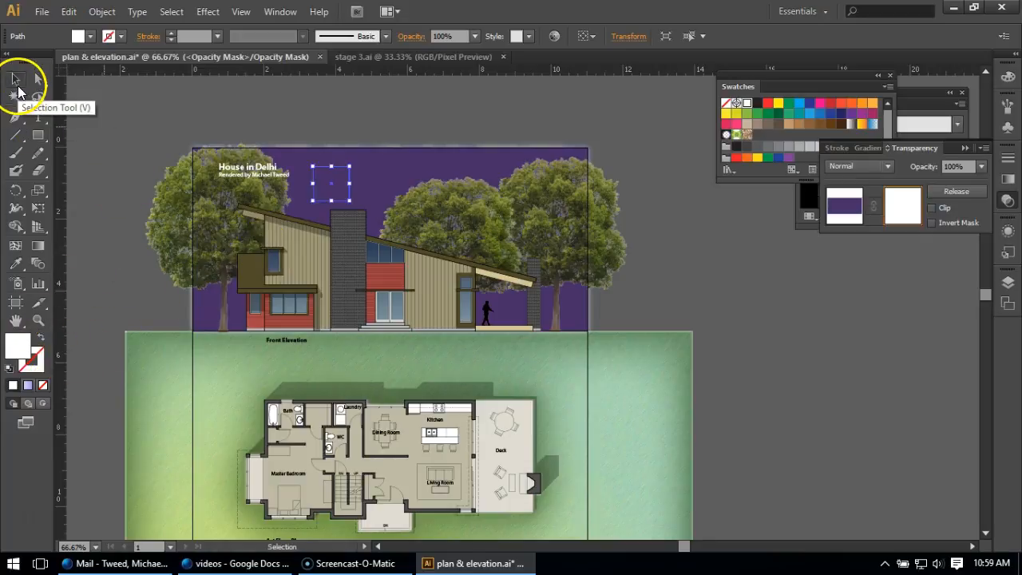
pyautogui.moveTo(312, 183); pyautogui.dragTo(193, 185)
pyautogui.moveTo(349, 183); pyautogui.dragTo(587, 187)
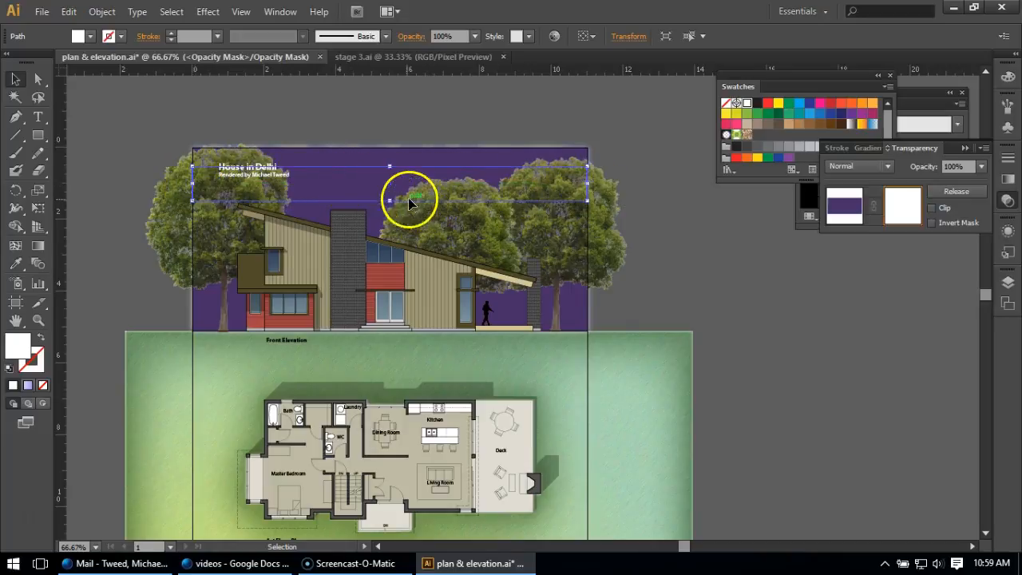
pyautogui.moveTo(388, 200); pyautogui.dragTo(373, 336)
pyautogui.moveTo(388, 166); pyautogui.dragTo(389, 147)
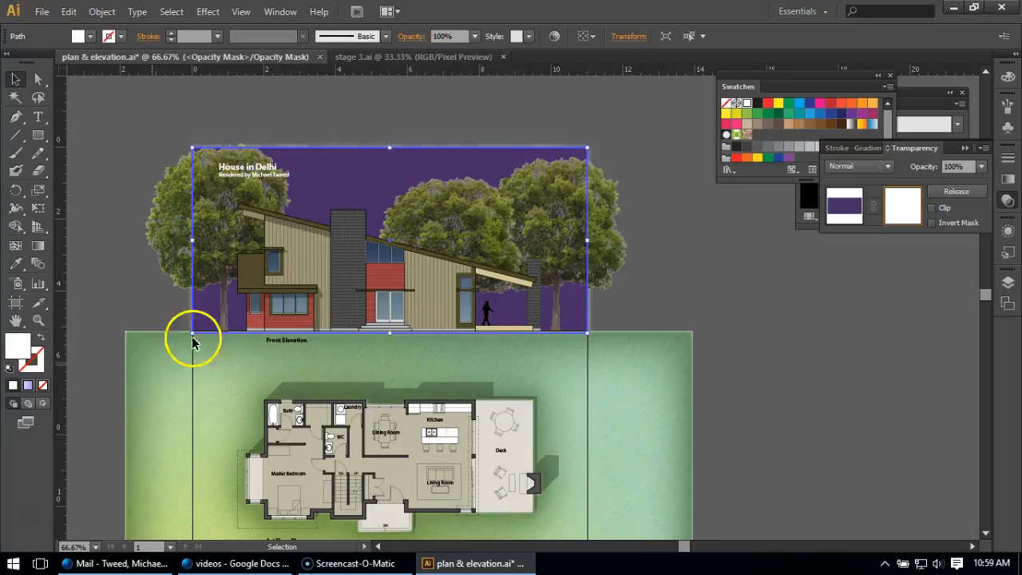
# Apply the linear gradient fill to the mask rectangle and set its darker end stop to a dark grey swatch.
pyautogui.click(29, 387)
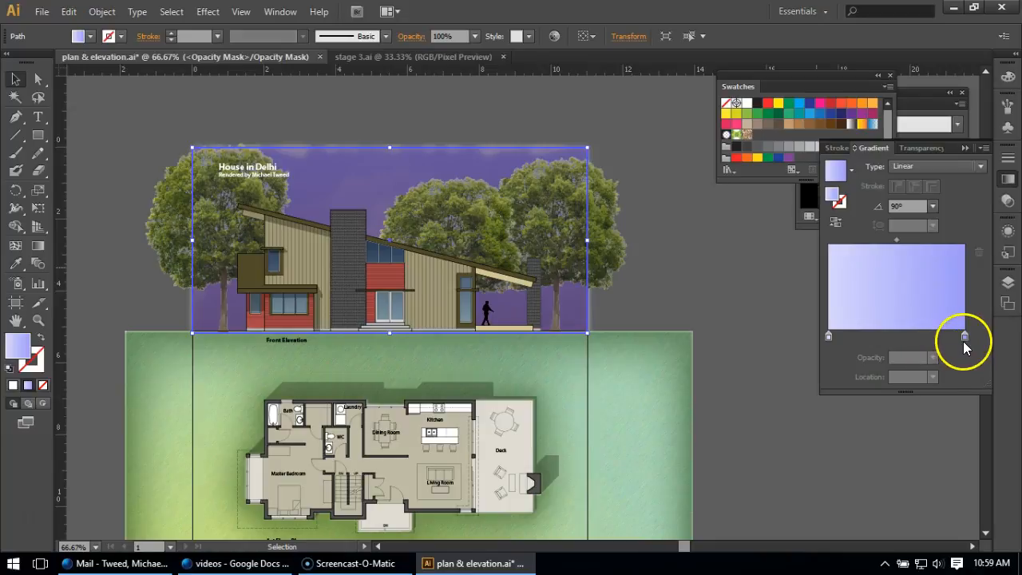
pyautogui.click(964, 337)
pyautogui.doubleClick(964, 337)
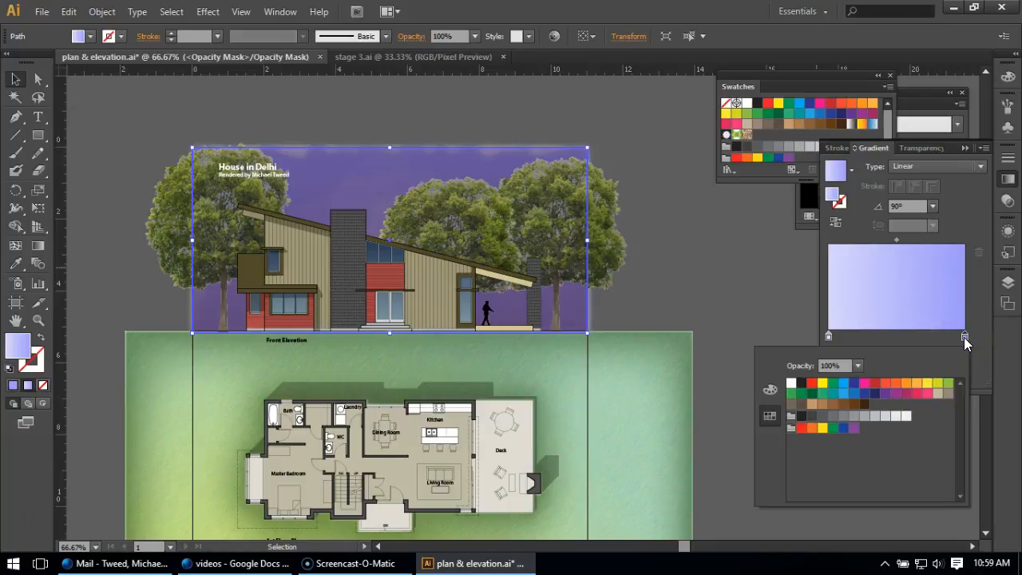
pyautogui.click(811, 417)
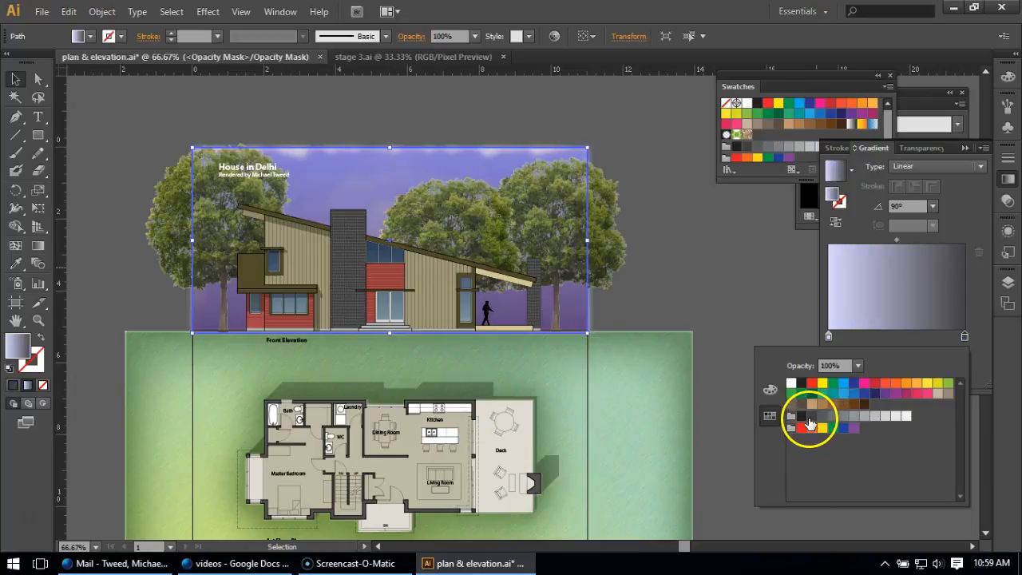
# Set the lighter end stop of the mask rectangle's gradient to the light grey swatch next to white.
pyautogui.click(827, 337)
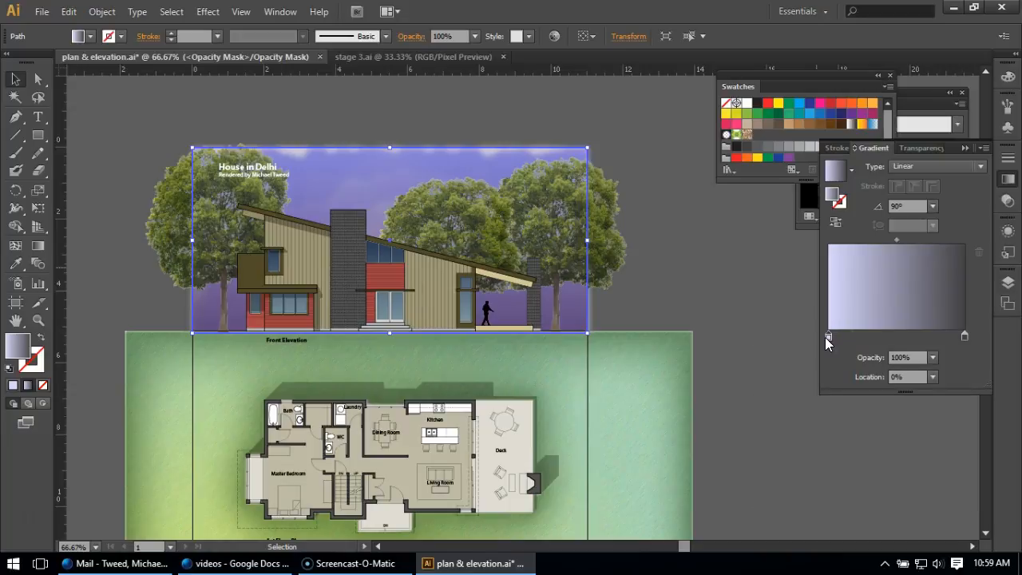
pyautogui.doubleClick(827, 337)
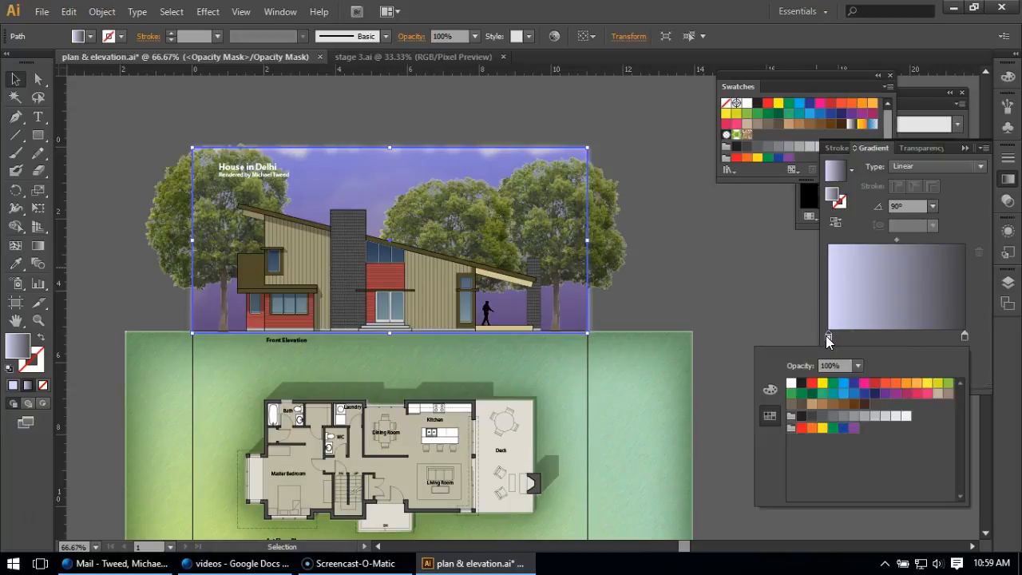
pyautogui.click(895, 416)
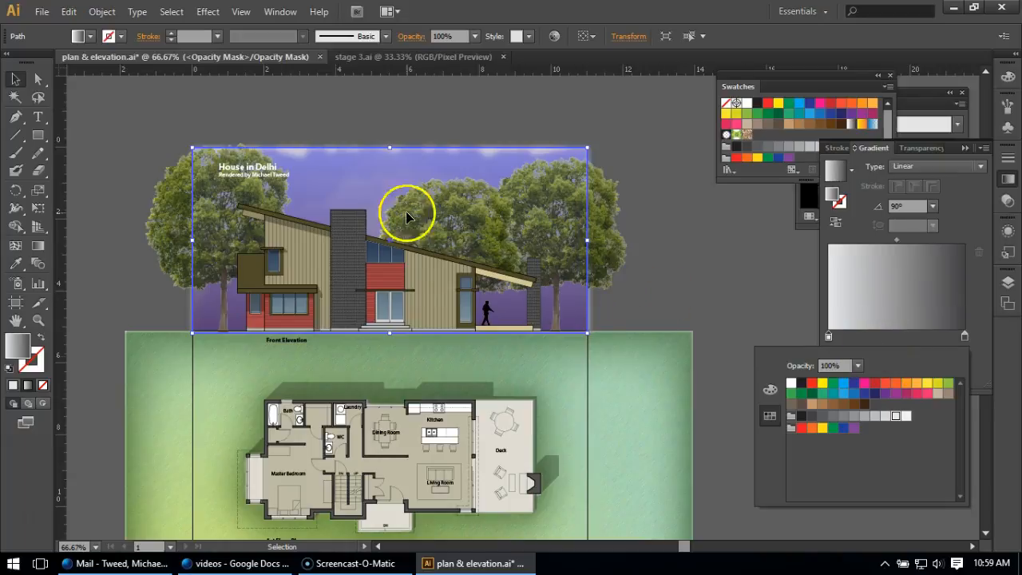
pyautogui.click(515, 305)
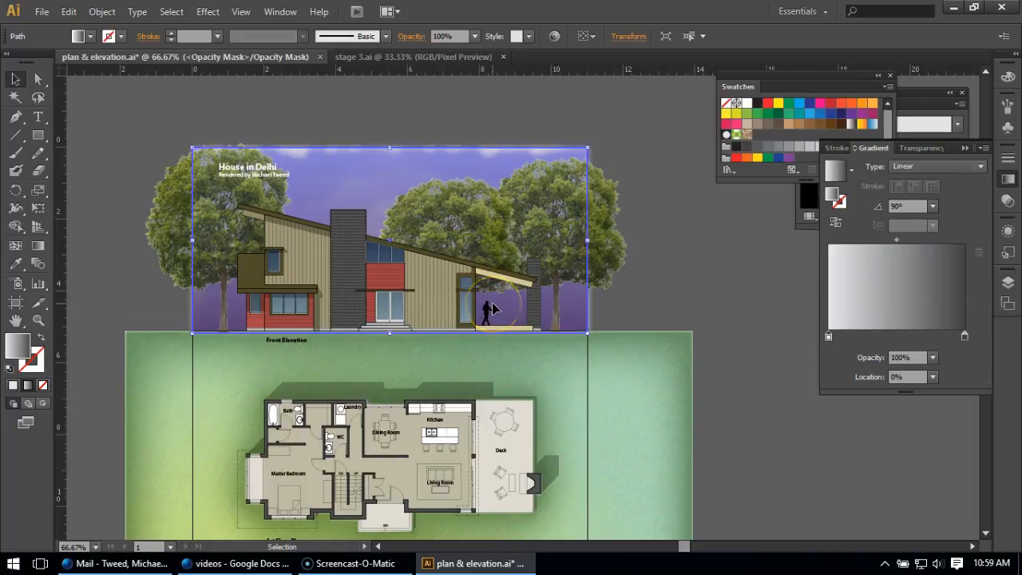
# Start the Grain texture effect on the gradient-filled mask rectangle.
pyautogui.click(200, 16)
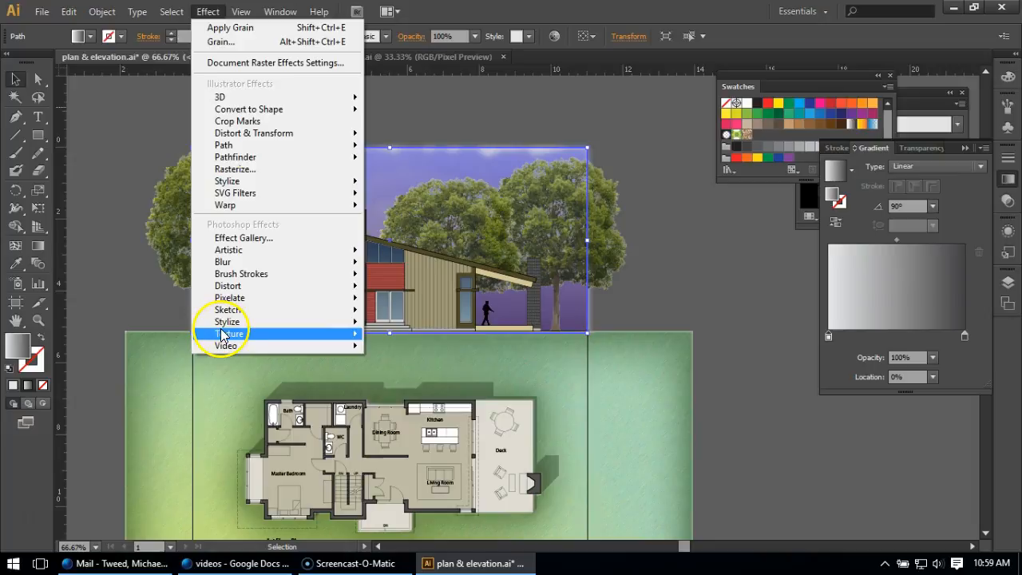
pyautogui.moveTo(263, 333)
pyautogui.click(445, 354)
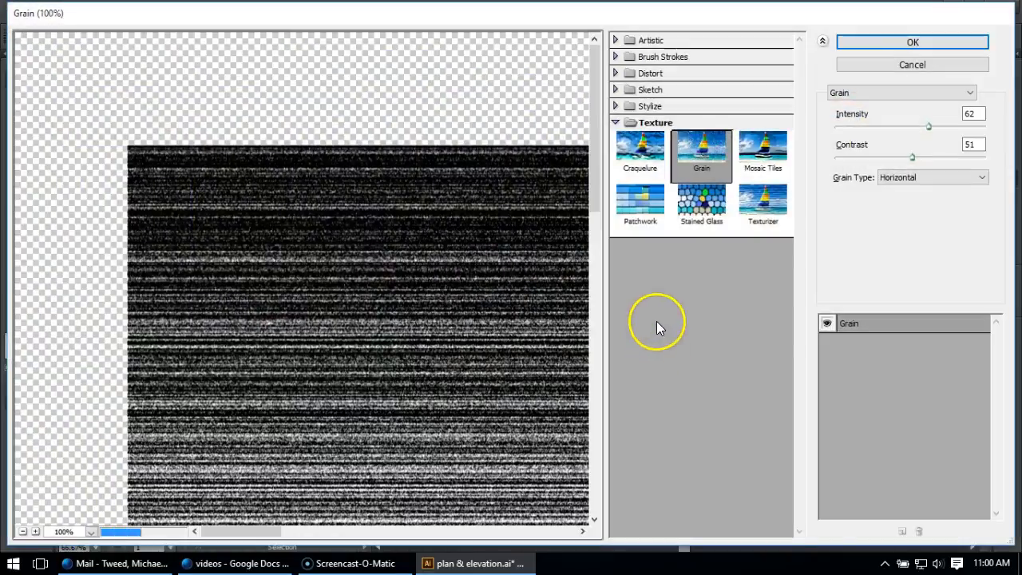
# Try the Regular grain type in the preview, return to Horizontal and inspect the streaks across the gradient.
pyautogui.click(903, 182)
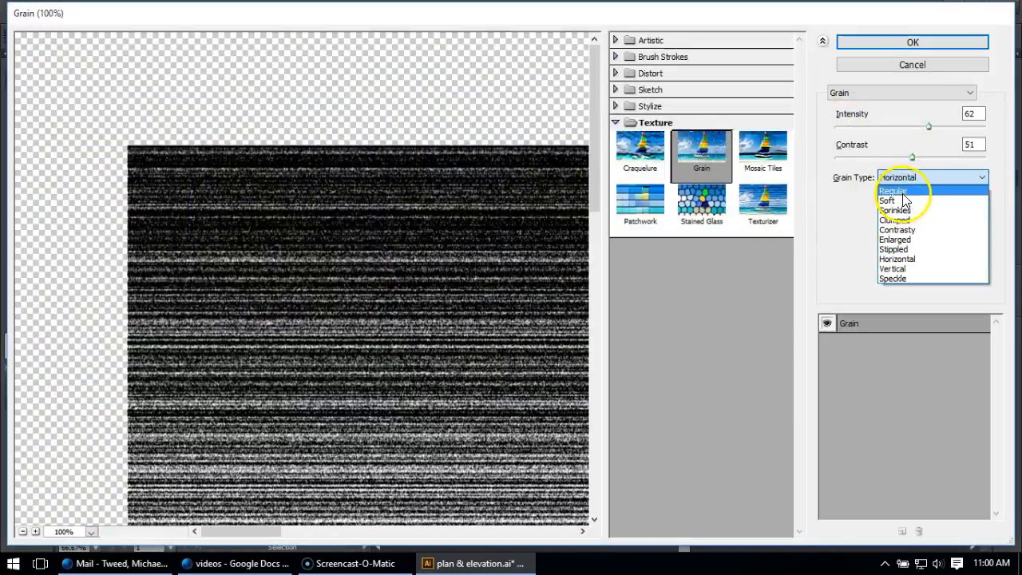
pyautogui.click(904, 193)
pyautogui.moveTo(520, 356); pyautogui.dragTo(338, 212)
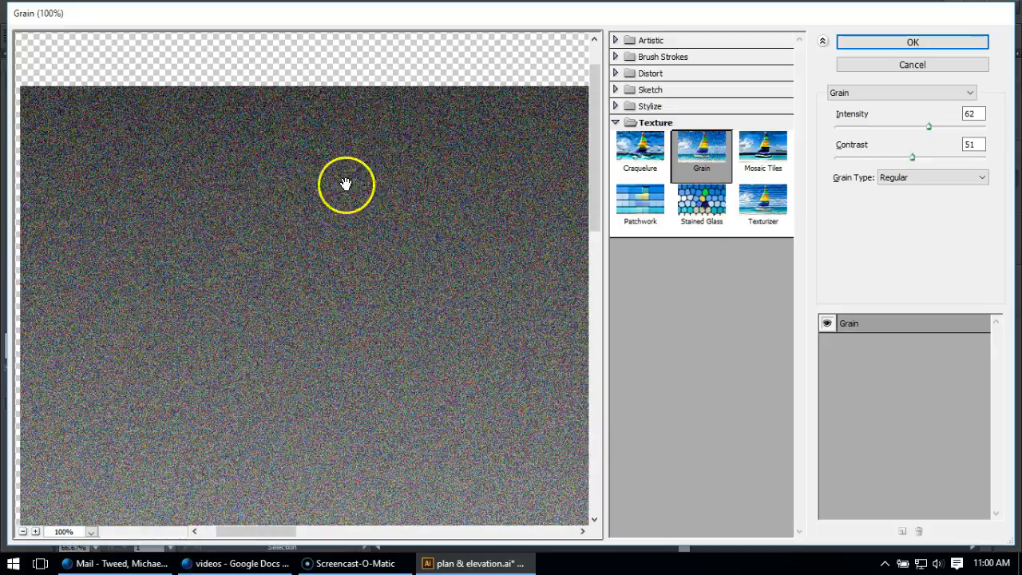
pyautogui.click(935, 176)
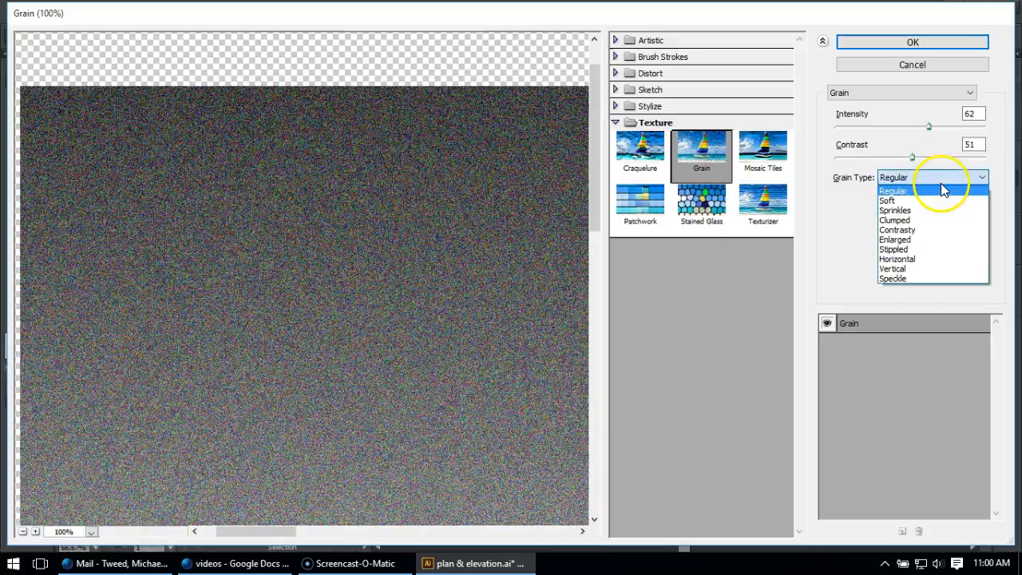
pyautogui.click(927, 260)
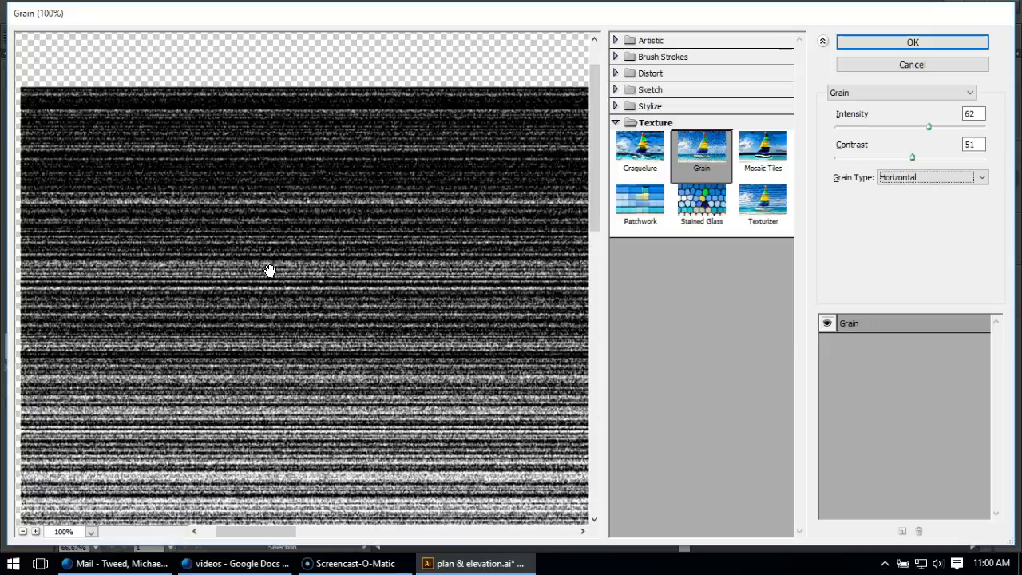
pyautogui.moveTo(224, 285); pyautogui.dragTo(256, 323)
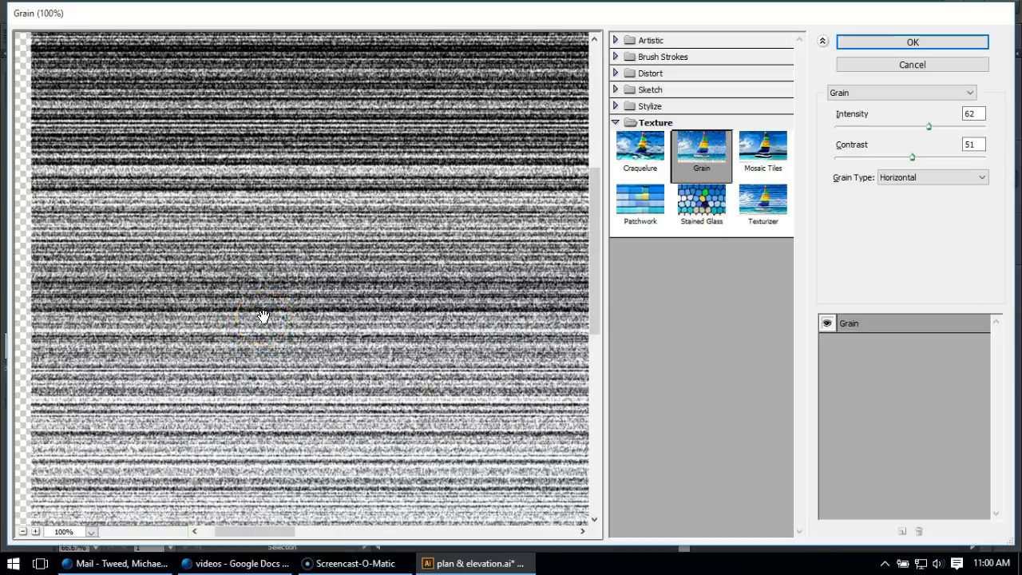
pyautogui.moveTo(263, 316); pyautogui.dragTo(301, 556)
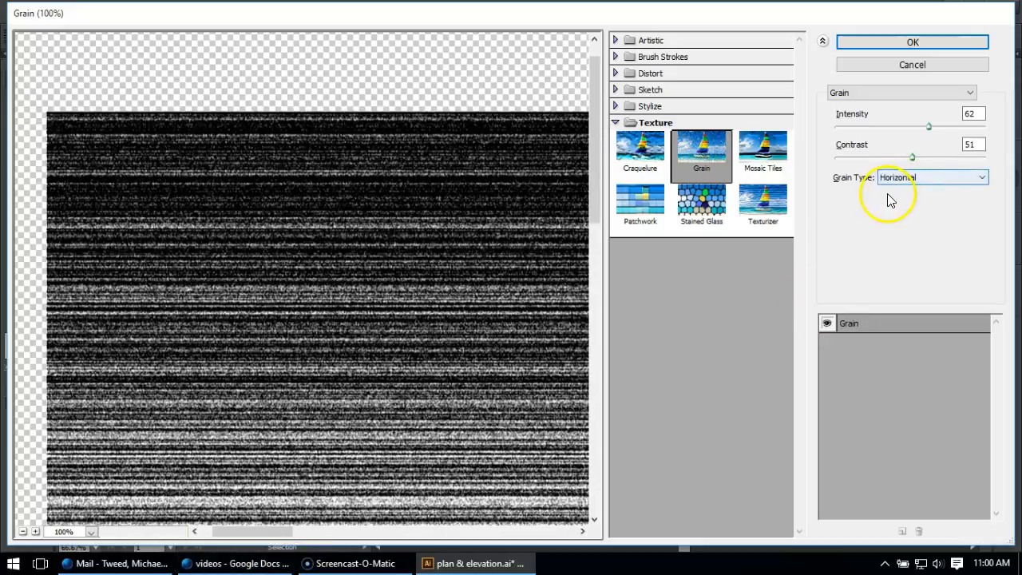
# Set the grain intensity to 100 and contrast to 44, and apply the effect to the mask rectangle.
pyautogui.moveTo(930, 125); pyautogui.dragTo(987, 126)
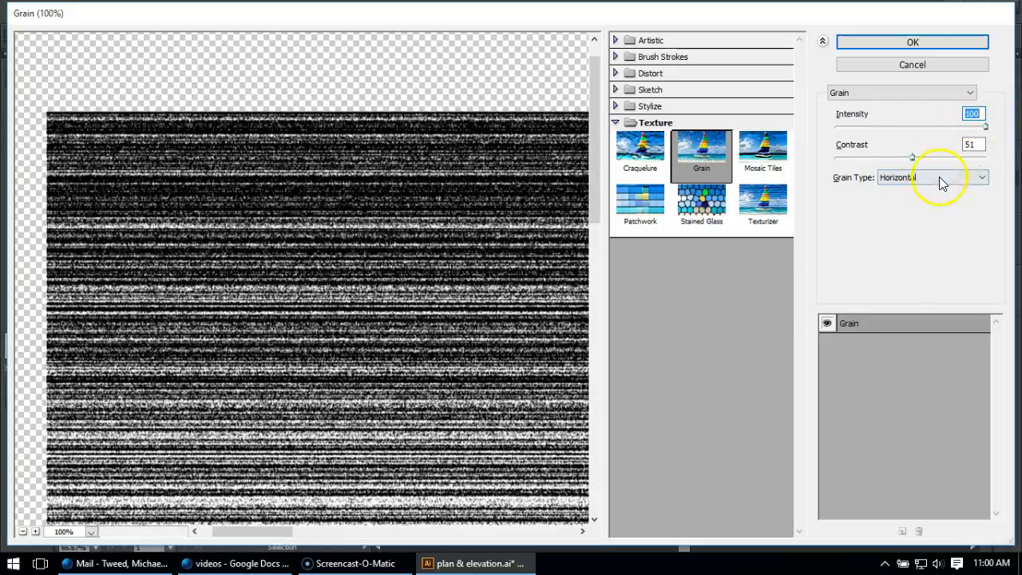
pyautogui.moveTo(910, 158)
pyautogui.mouseDown()
pyautogui.moveTo(881, 152)
pyautogui.moveTo(818, 170)
pyautogui.moveTo(1018, 171)
pyautogui.moveTo(896, 171)
pyautogui.moveTo(873, 187)
pyautogui.moveTo(902, 168)
pyautogui.mouseUp()
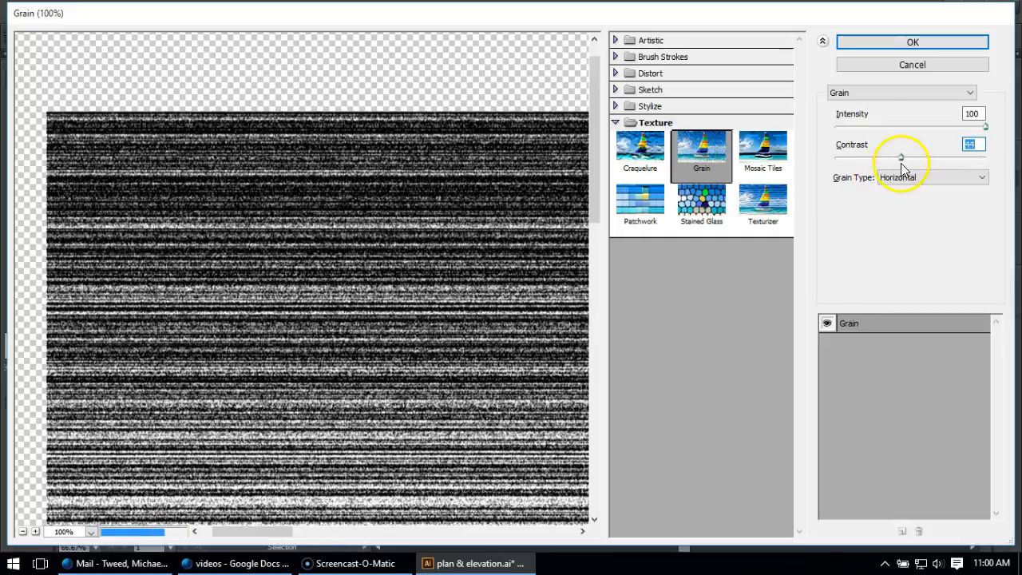
pyautogui.click(890, 46)
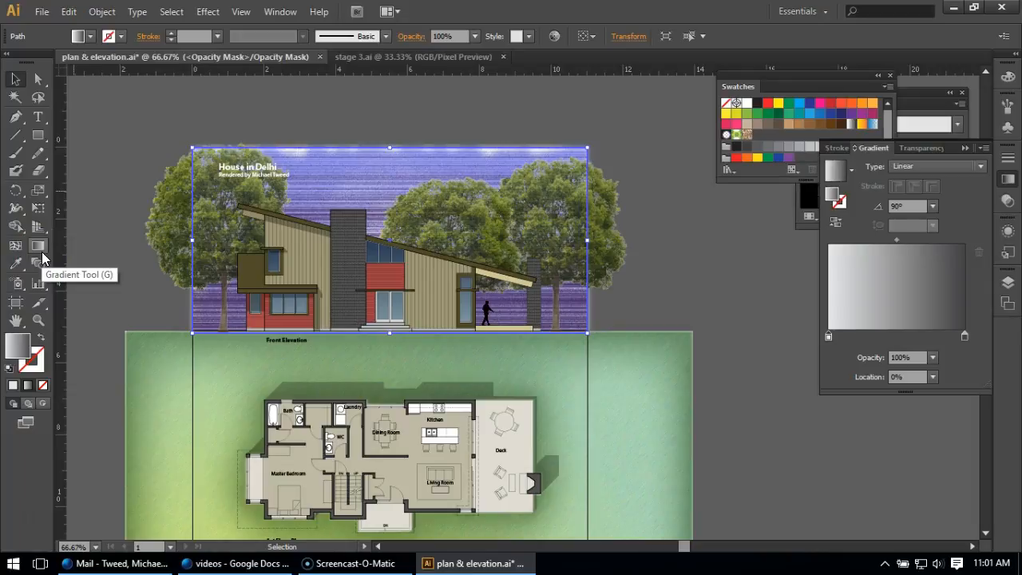
# Reverse the mask's gradient direction and leave opacity mask editing by returning to the purple sky artwork.
pyautogui.click(835, 222)
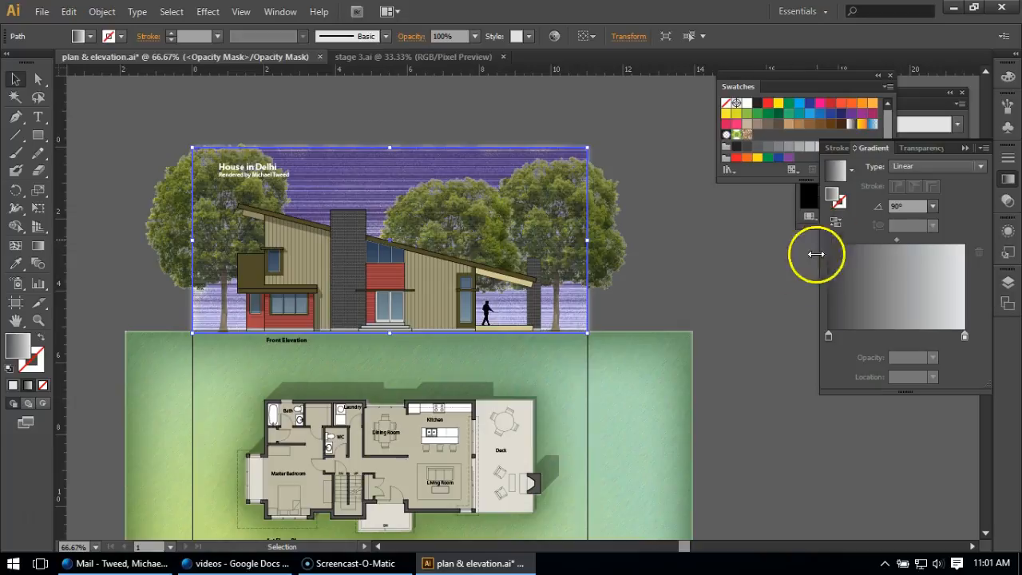
pyautogui.click(1008, 201)
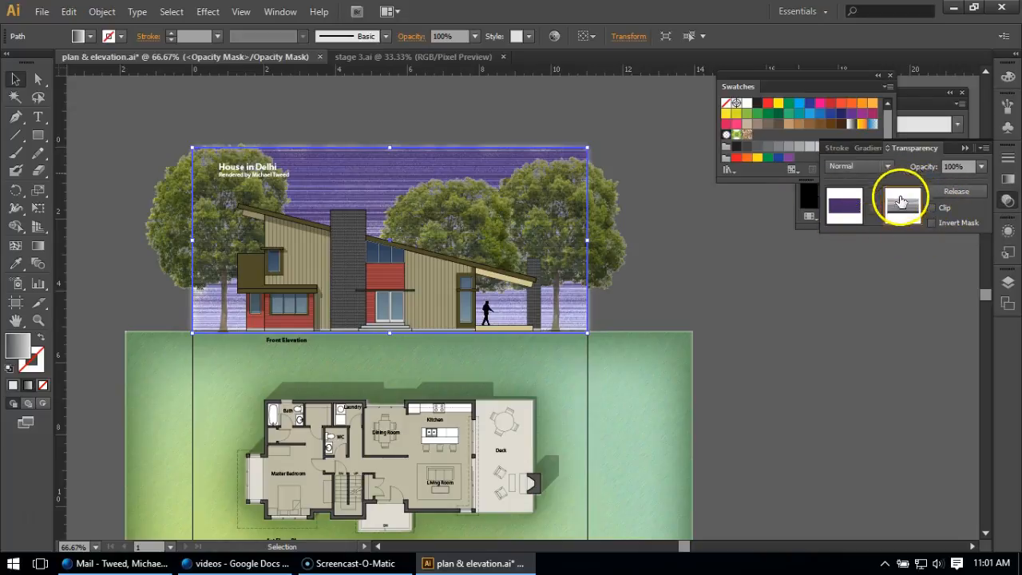
pyautogui.click(1007, 284)
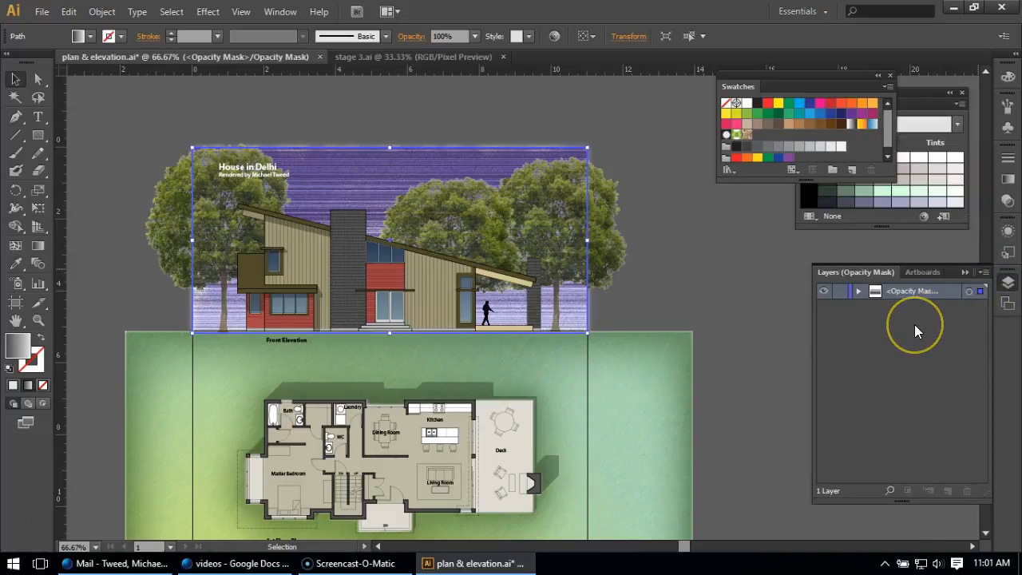
pyautogui.click(1007, 201)
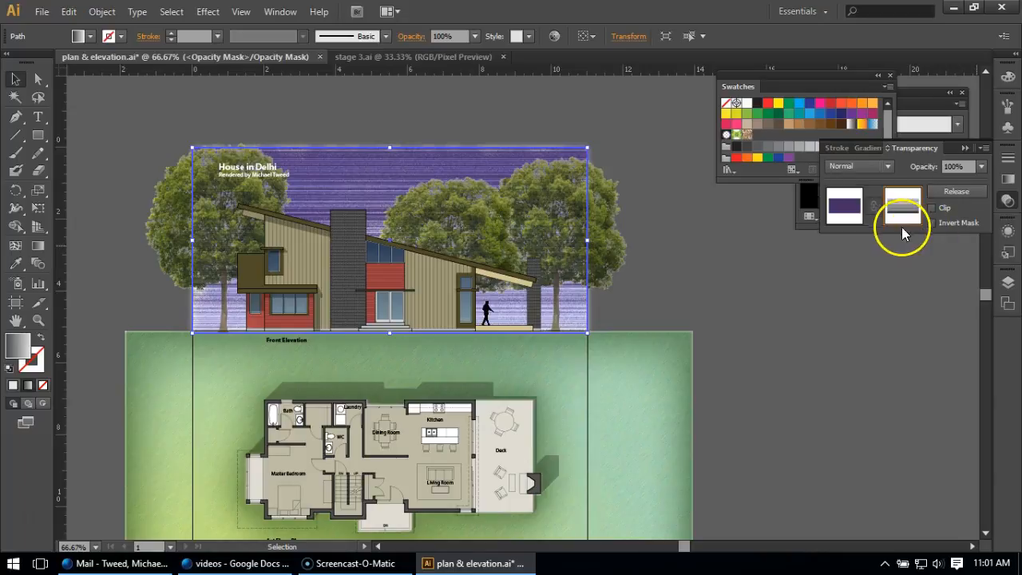
pyautogui.click(845, 203)
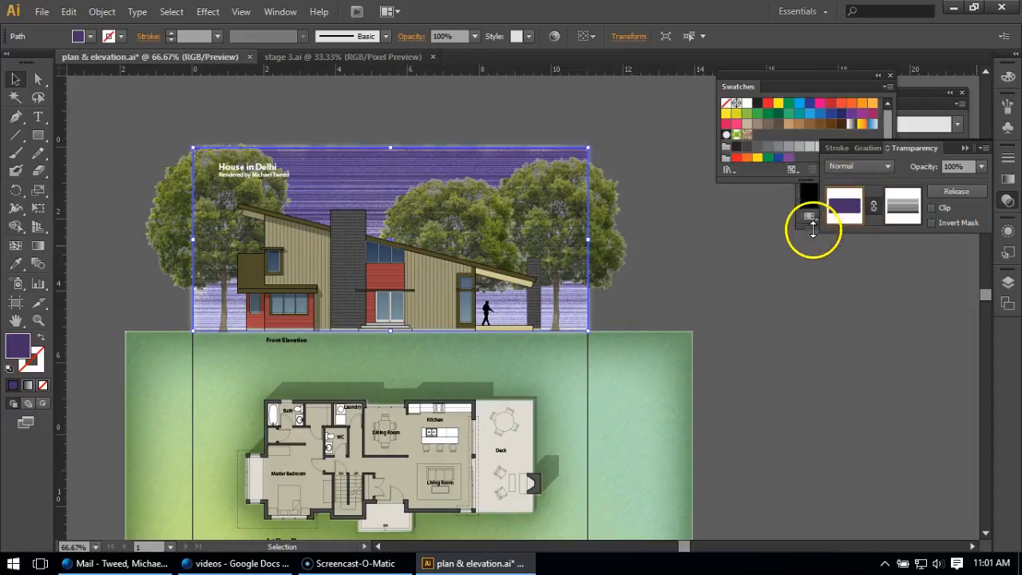
# Make the sky 2 layer active and hide the original sky layer beneath it.
pyautogui.click(1011, 288)
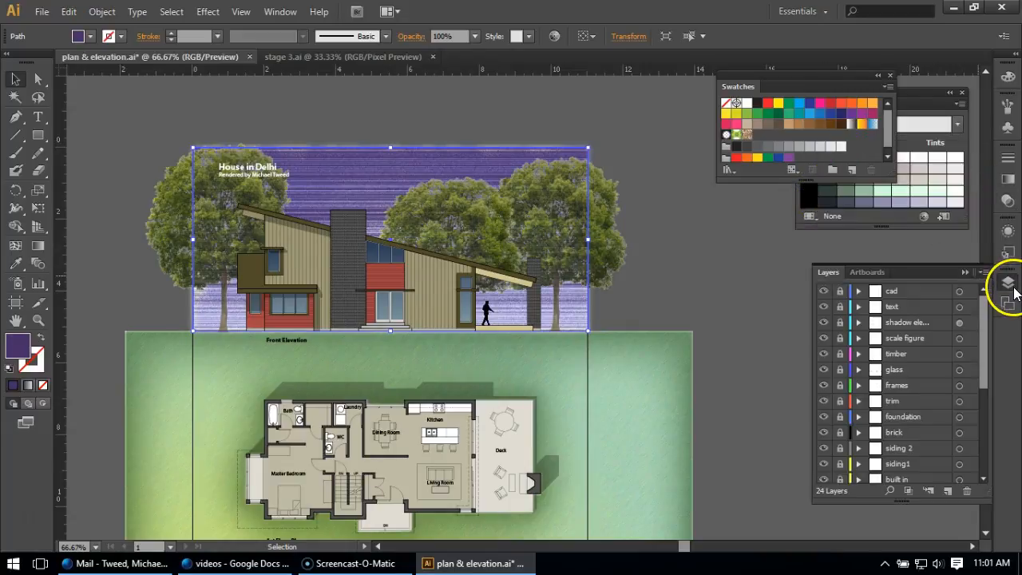
pyautogui.moveTo(985, 331); pyautogui.dragTo(986, 456)
pyautogui.click(877, 411)
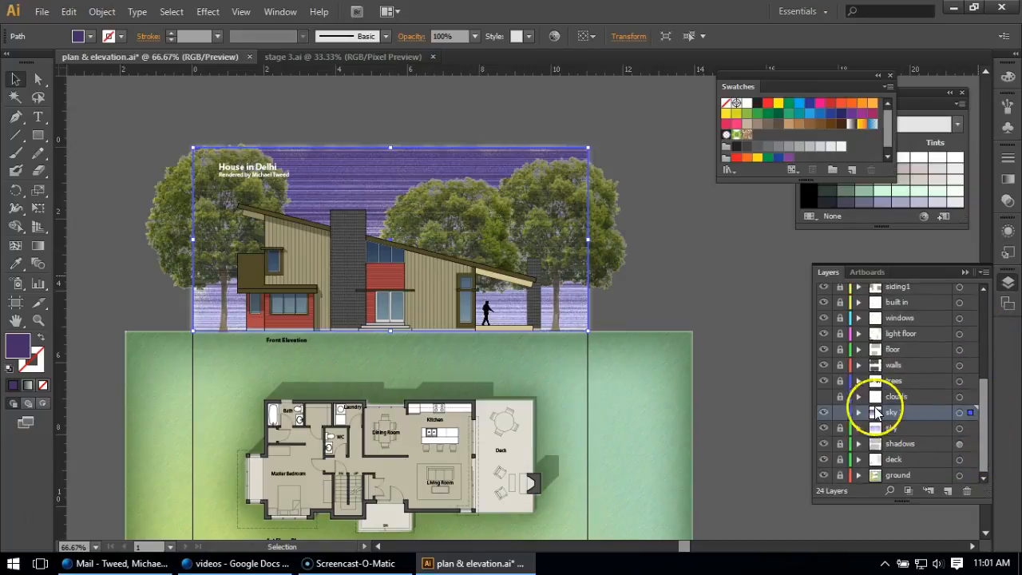
pyautogui.click(824, 428)
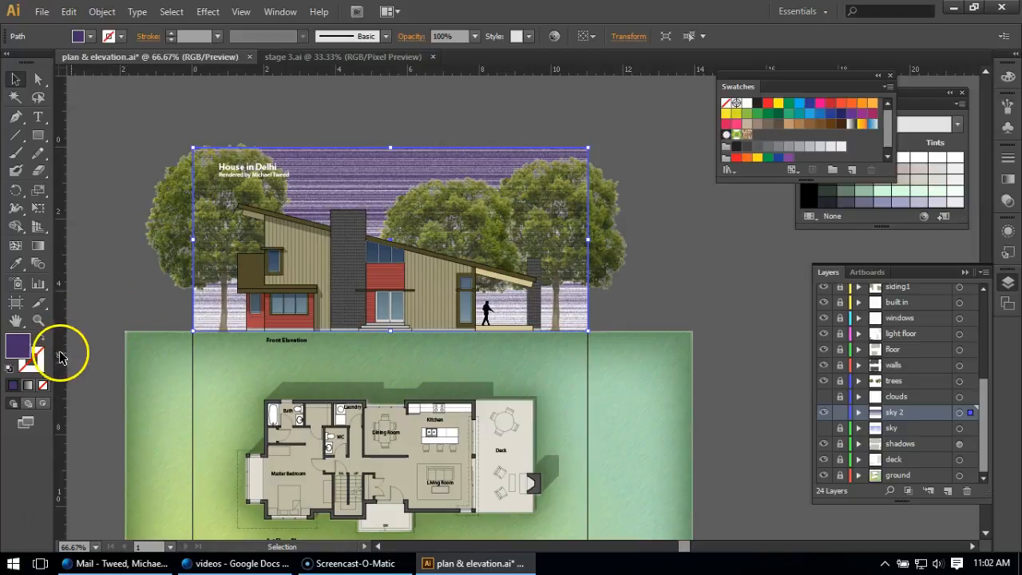
# Change the fill of the purple sky rectangle to a medium purple, 7E5EAD.
pyautogui.click(218, 120)
pyautogui.click(237, 184)
pyautogui.doubleClick(17, 348)
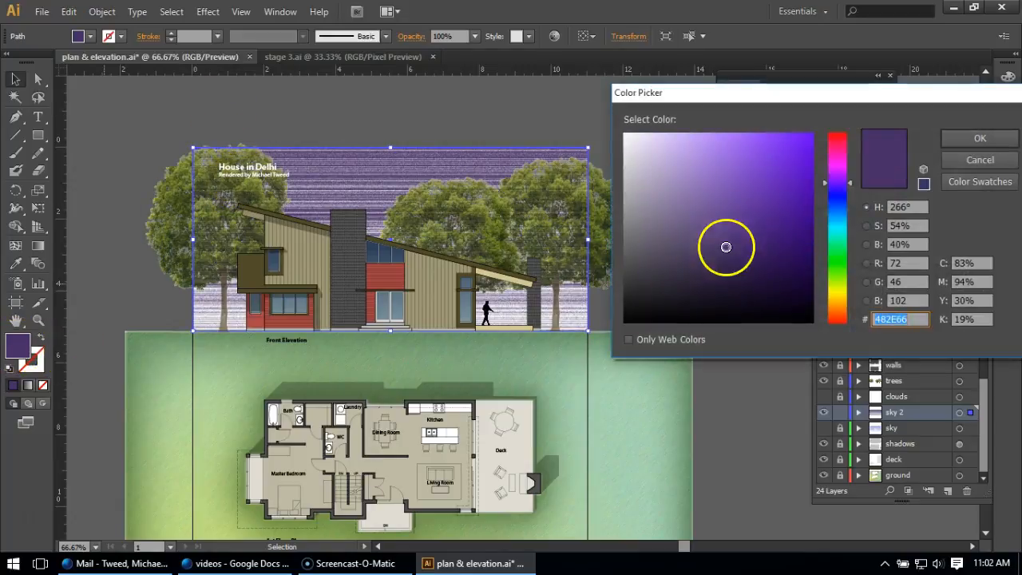
pyautogui.moveTo(729, 246)
pyautogui.mouseDown()
pyautogui.moveTo(727, 210)
pyautogui.moveTo(710, 194)
pyautogui.mouseUp()
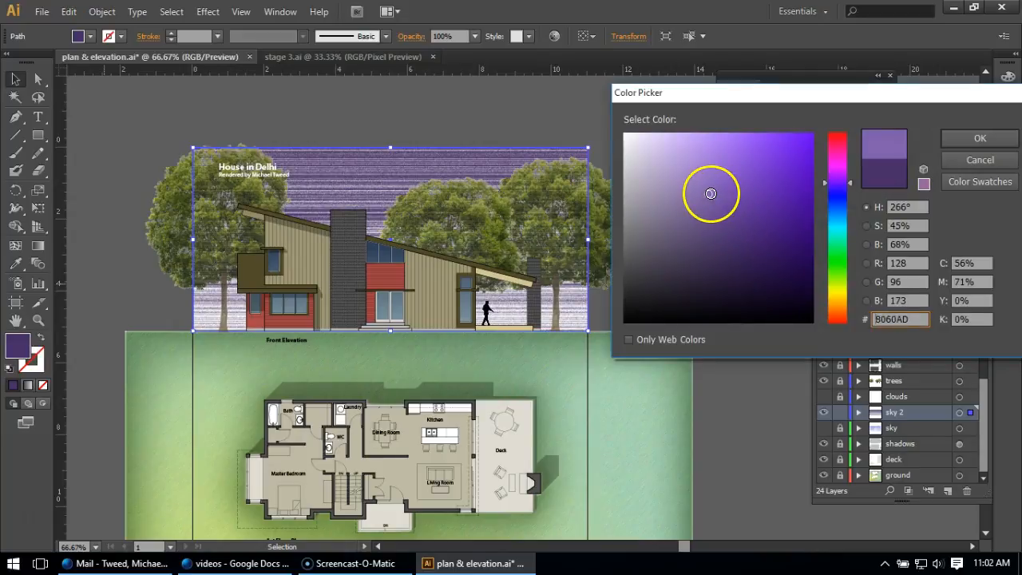
pyautogui.click(963, 138)
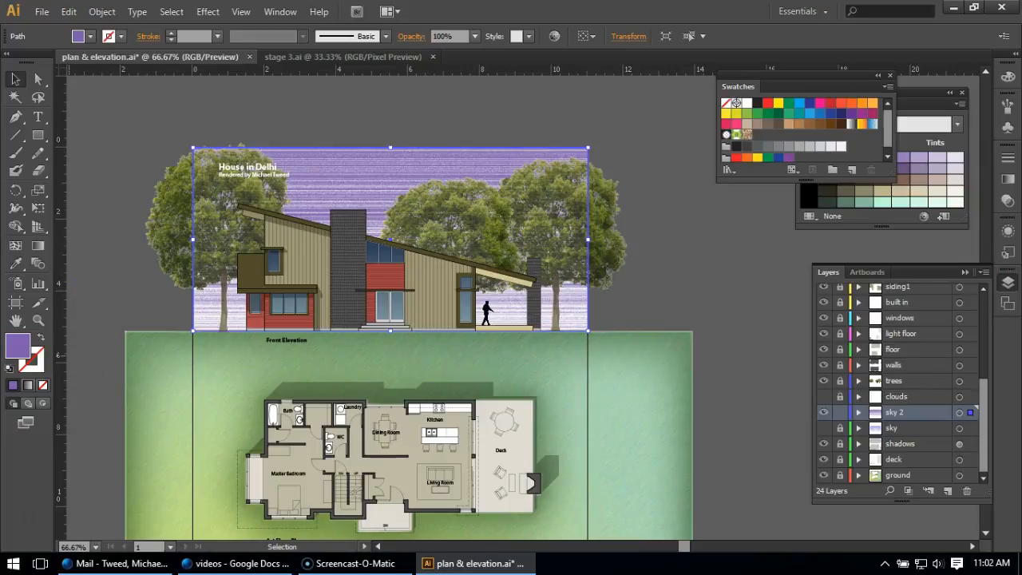
# Change the sky rectangle's fill to a still lighter, softer purple and deselect it.
pyautogui.doubleClick(17, 345)
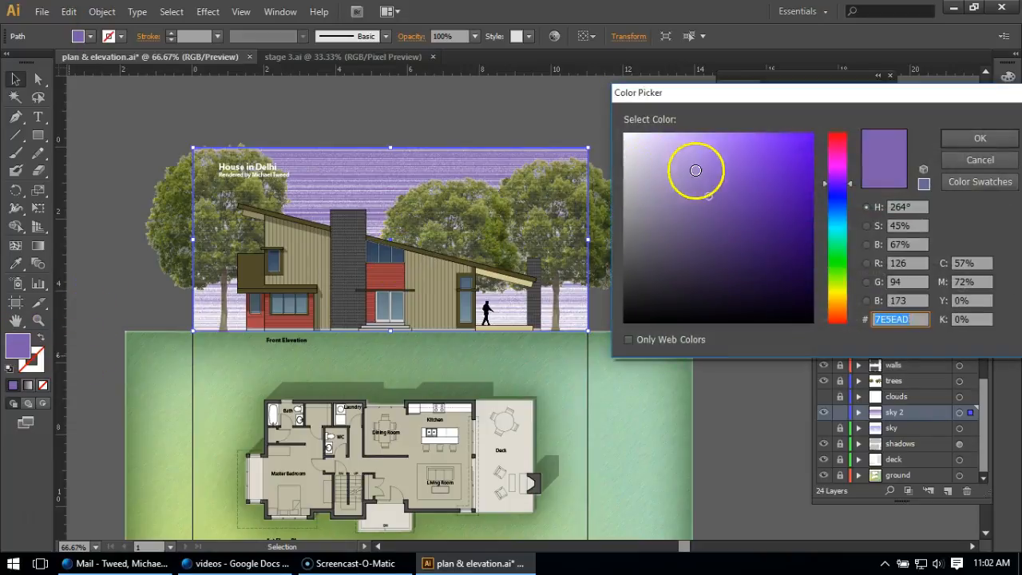
pyautogui.click(694, 170)
pyautogui.click(961, 139)
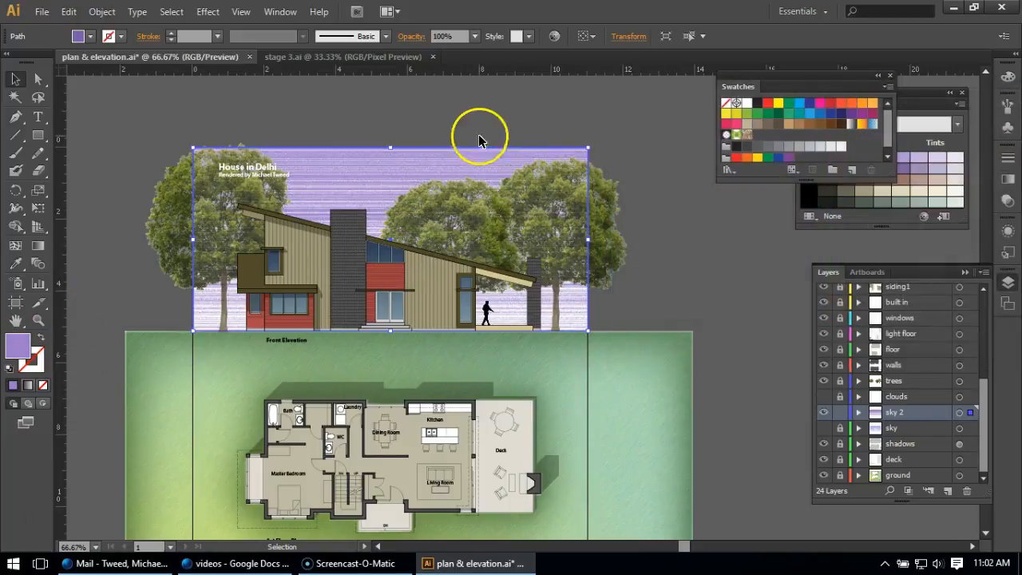
pyautogui.click(344, 94)
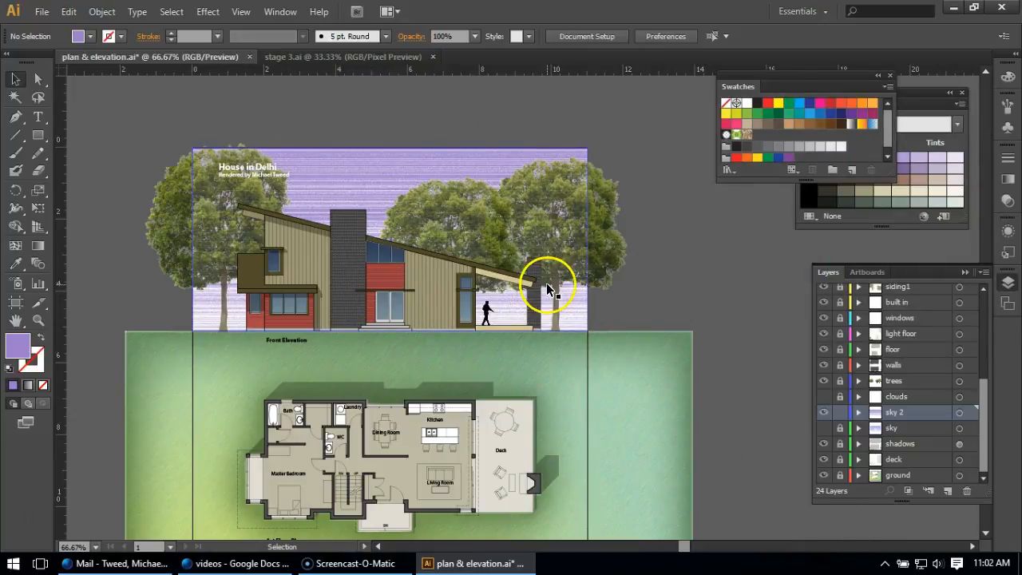